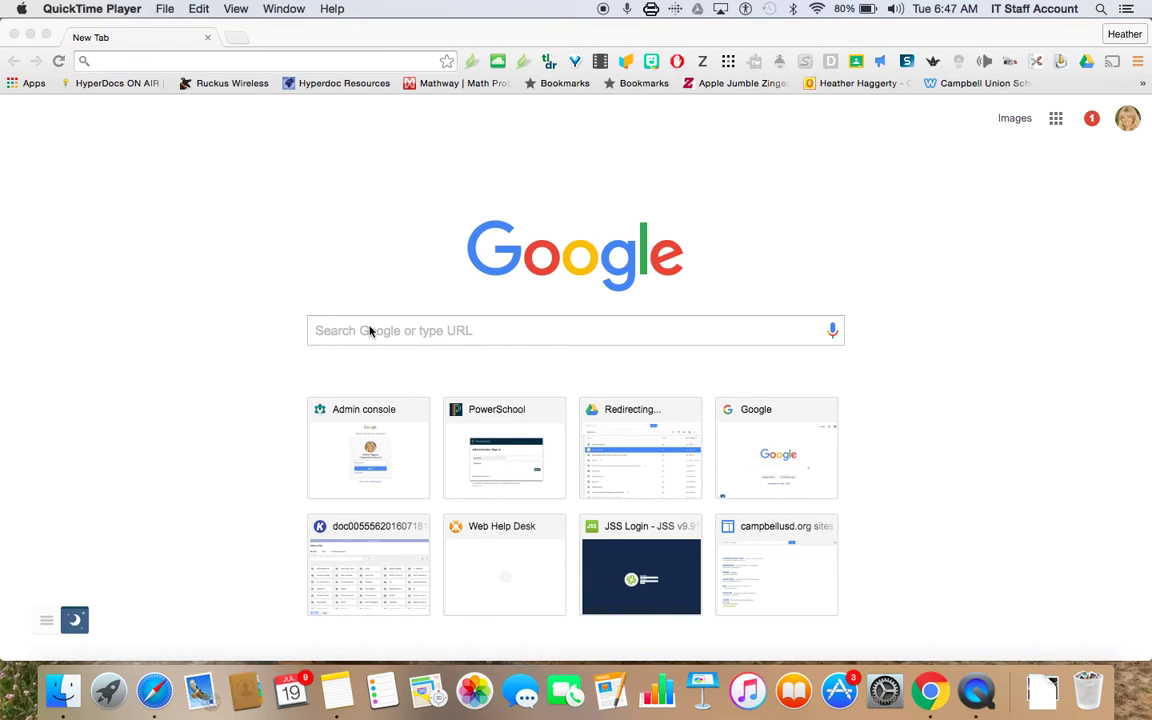
- Search Google for the Chrome Web Store
{"action": "left_click", "coordinate": [369, 331]}
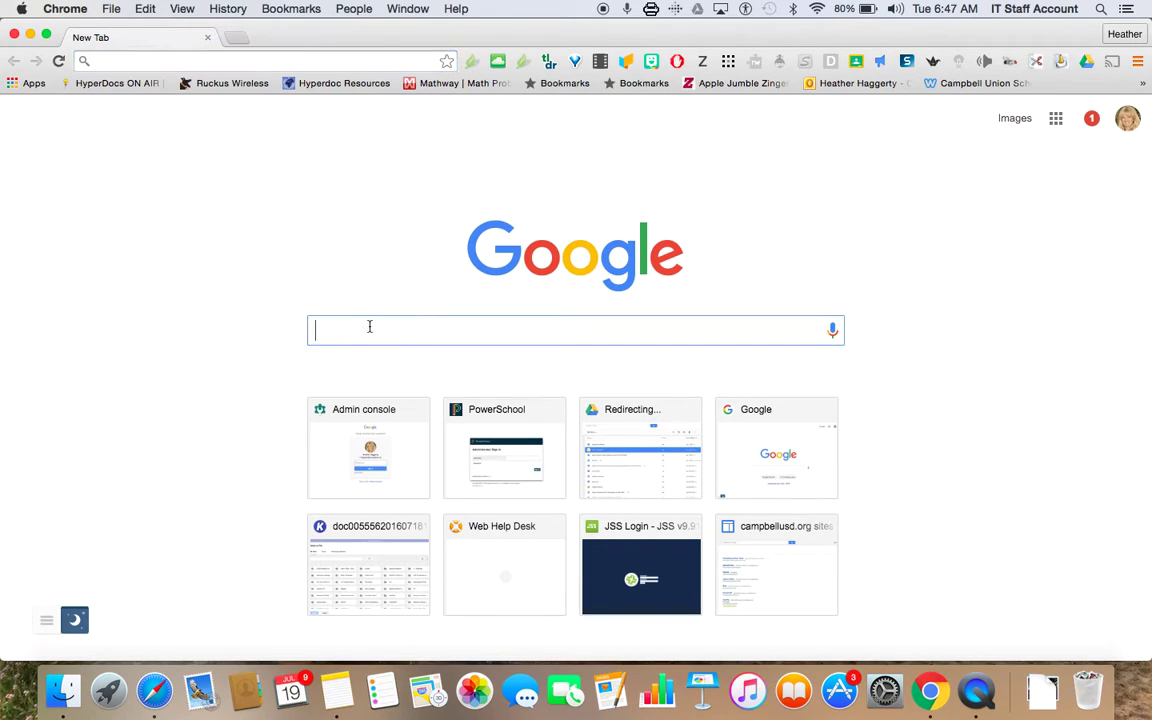
{"action": "type", "text": "chrome web store"}
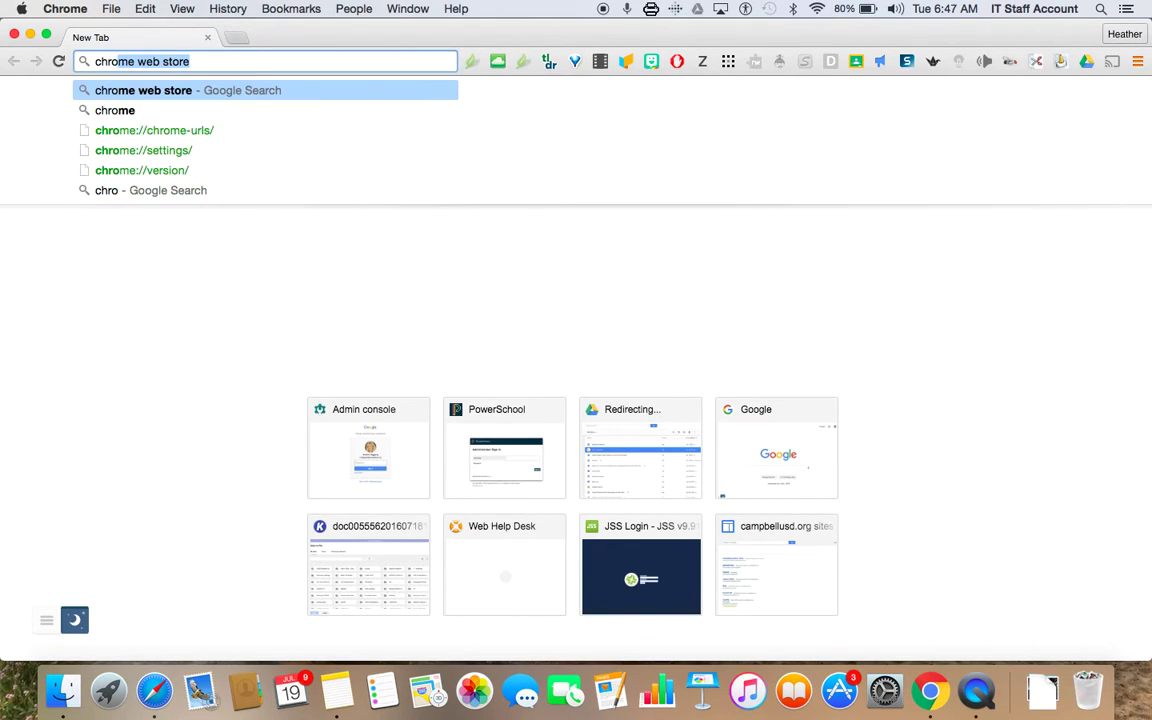
{"action": "key", "text": "Return"}
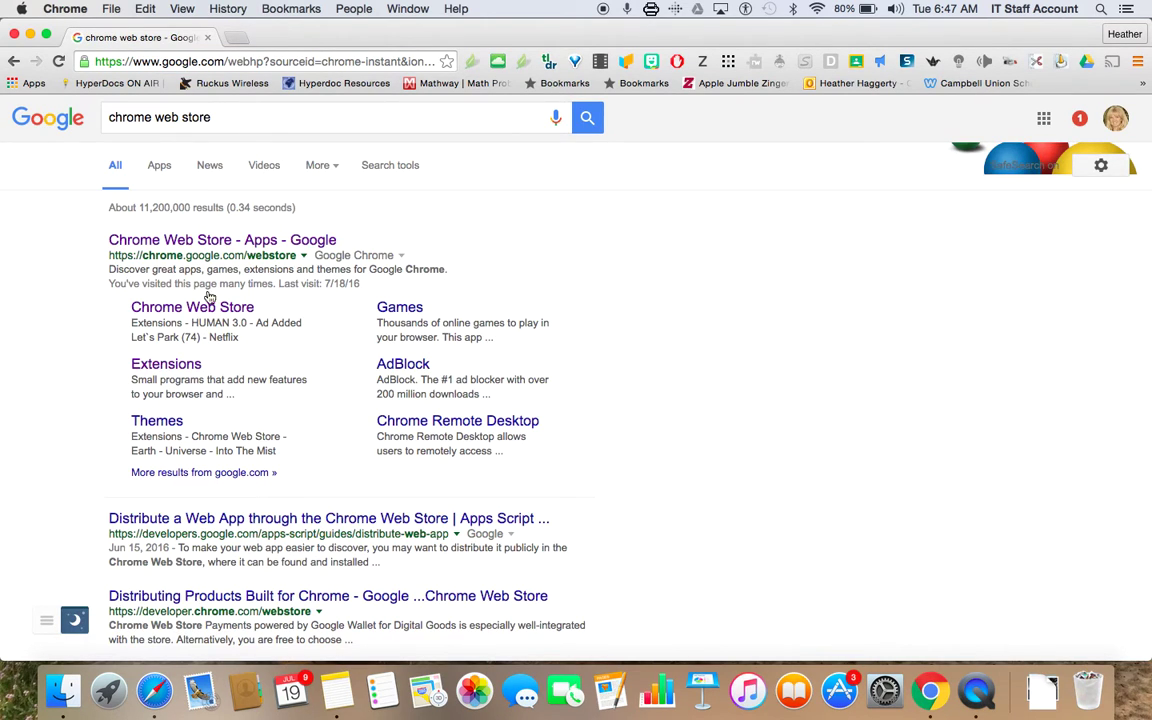
- In the Chrome Web Store, search for 'kami' and open the Kami PDF app listing
{"action": "left_click", "coordinate": [239, 249]}
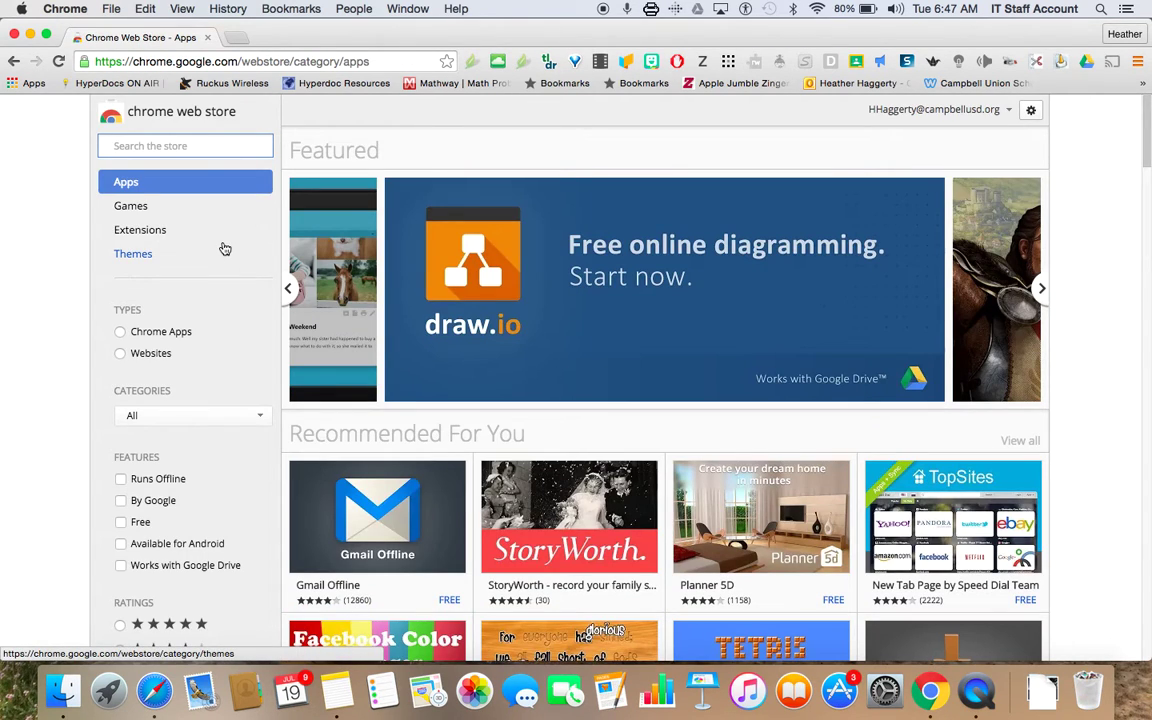
{"action": "type", "text": "kami"}
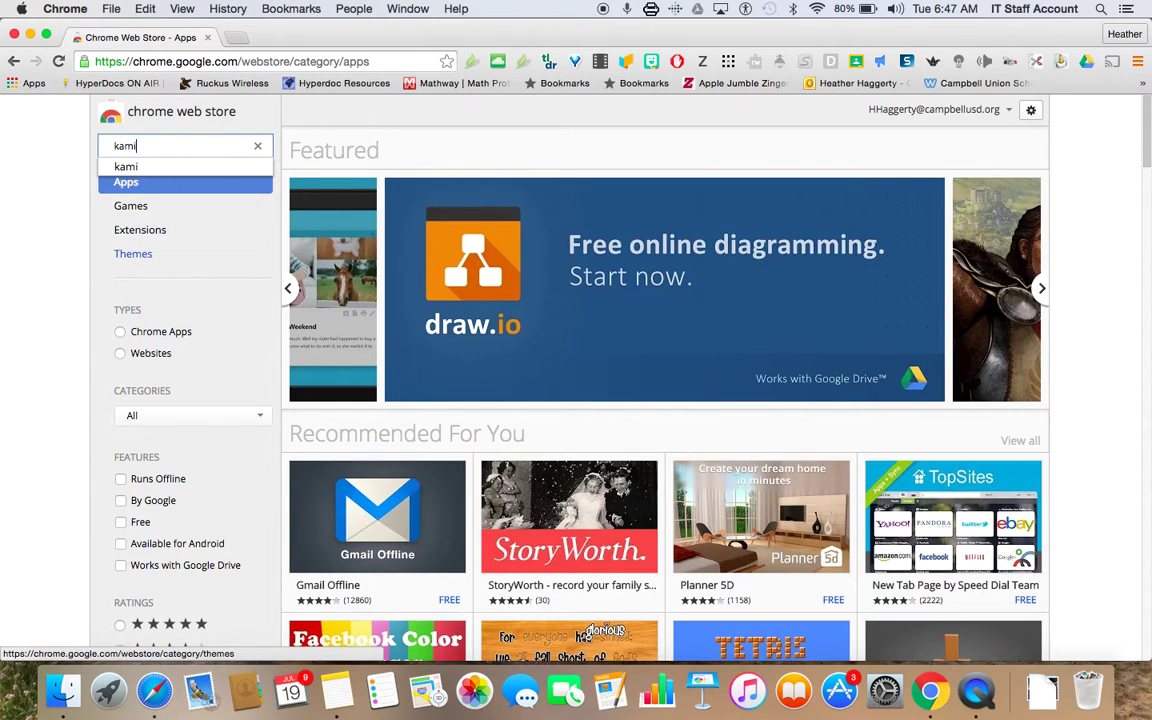
{"action": "key", "text": "Return"}
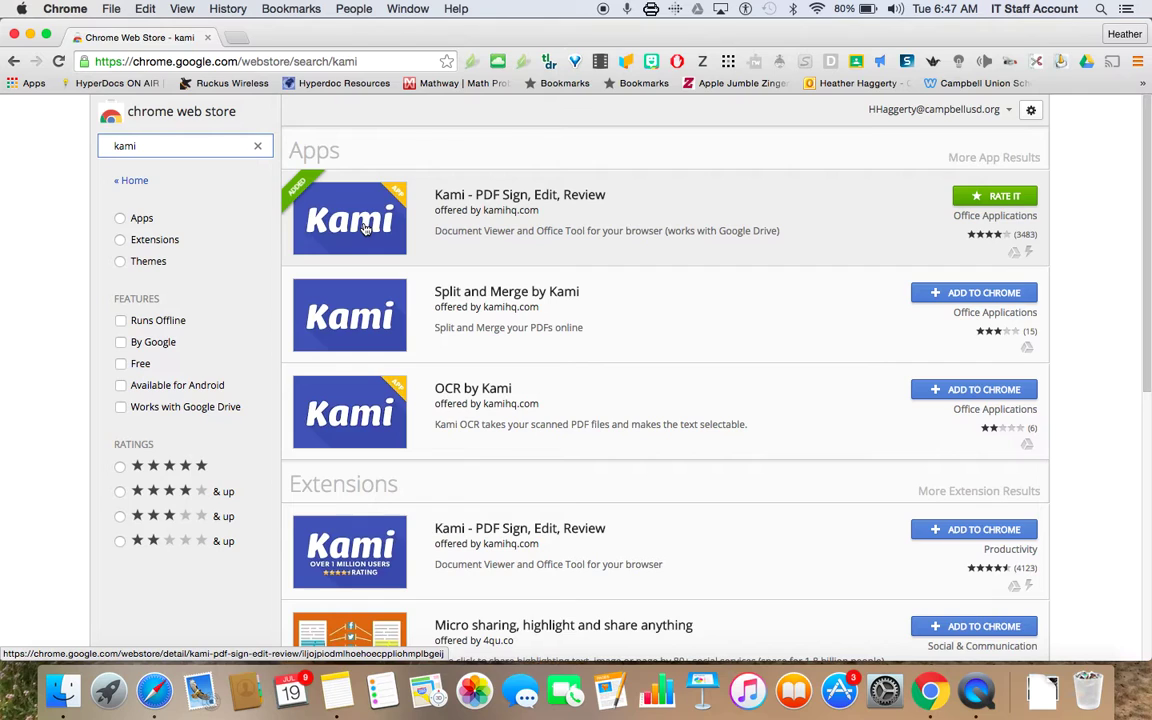
{"action": "left_click", "coordinate": [366, 228]}
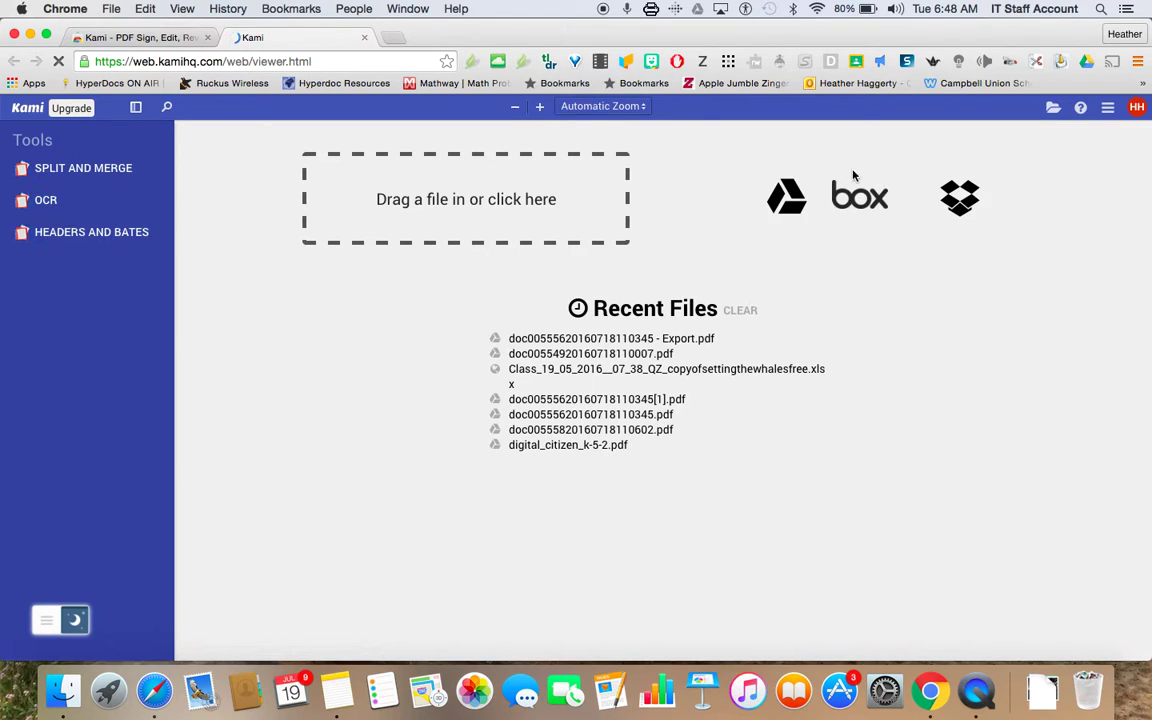
- Browse Google Drive to '1:1 meetings' > 'book' and scroll through the scanned page PDFs
{"action": "left_click", "coordinate": [787, 196]}
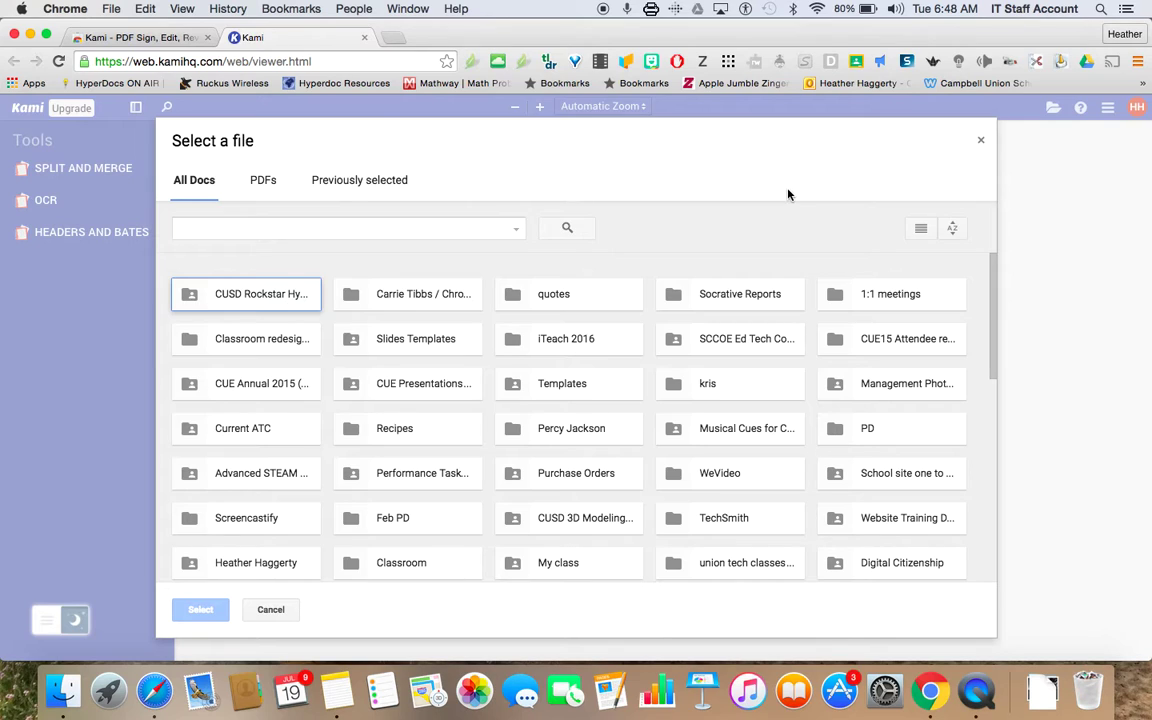
{"action": "double_click", "coordinate": [884, 295]}
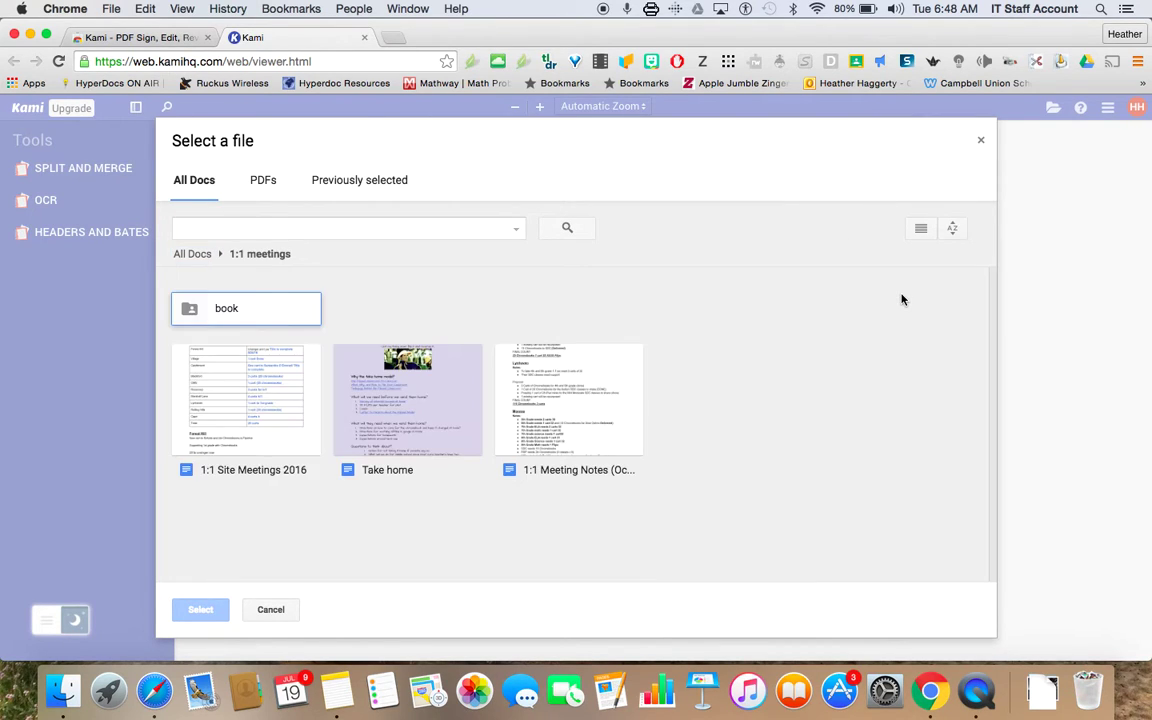
{"action": "double_click", "coordinate": [226, 312]}
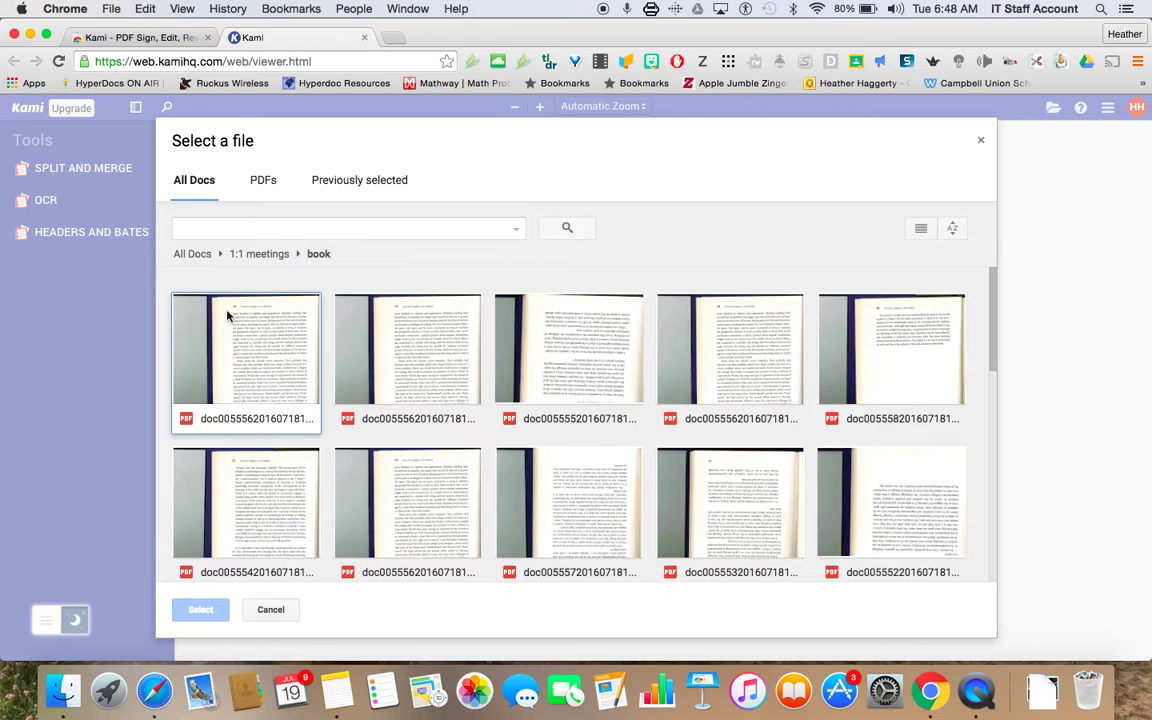
{"action": "scroll", "coordinate": [558, 514], "scroll_direction": "down", "scroll_amount": 1}
{"action": "scroll", "coordinate": [558, 514], "scroll_direction": "down", "scroll_amount": 1}
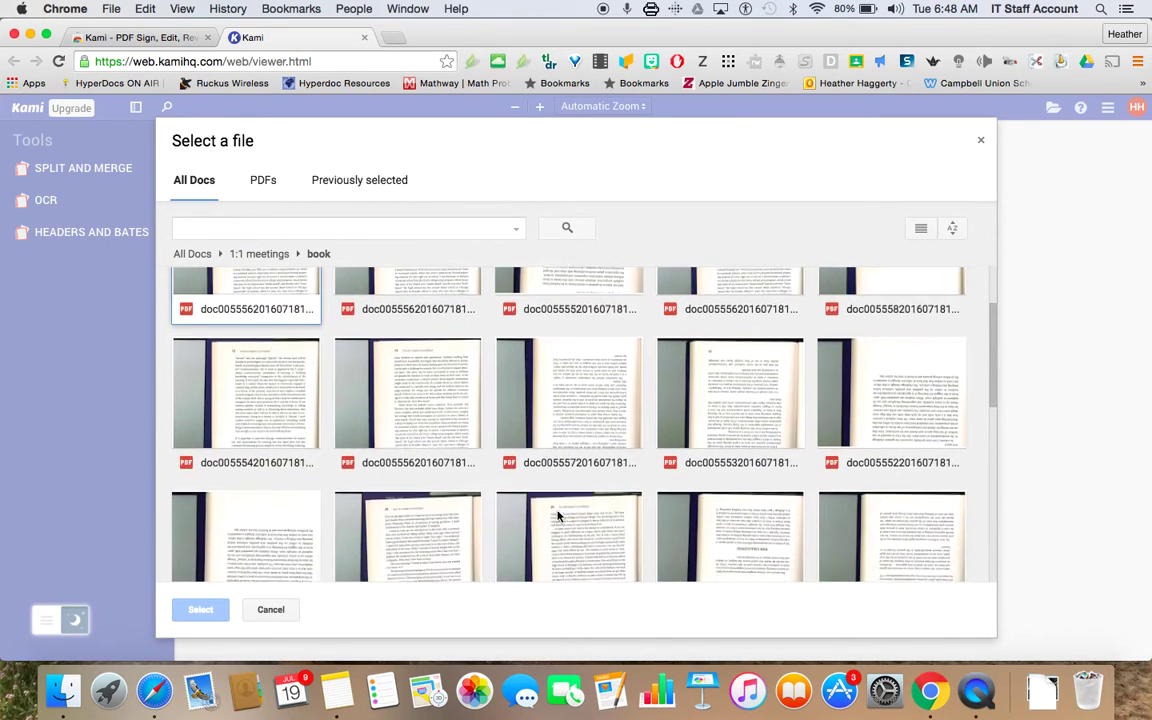
{"action": "scroll", "coordinate": [558, 514], "scroll_direction": "down", "scroll_amount": 3}
{"action": "scroll", "coordinate": [558, 514], "scroll_direction": "down", "scroll_amount": 2}
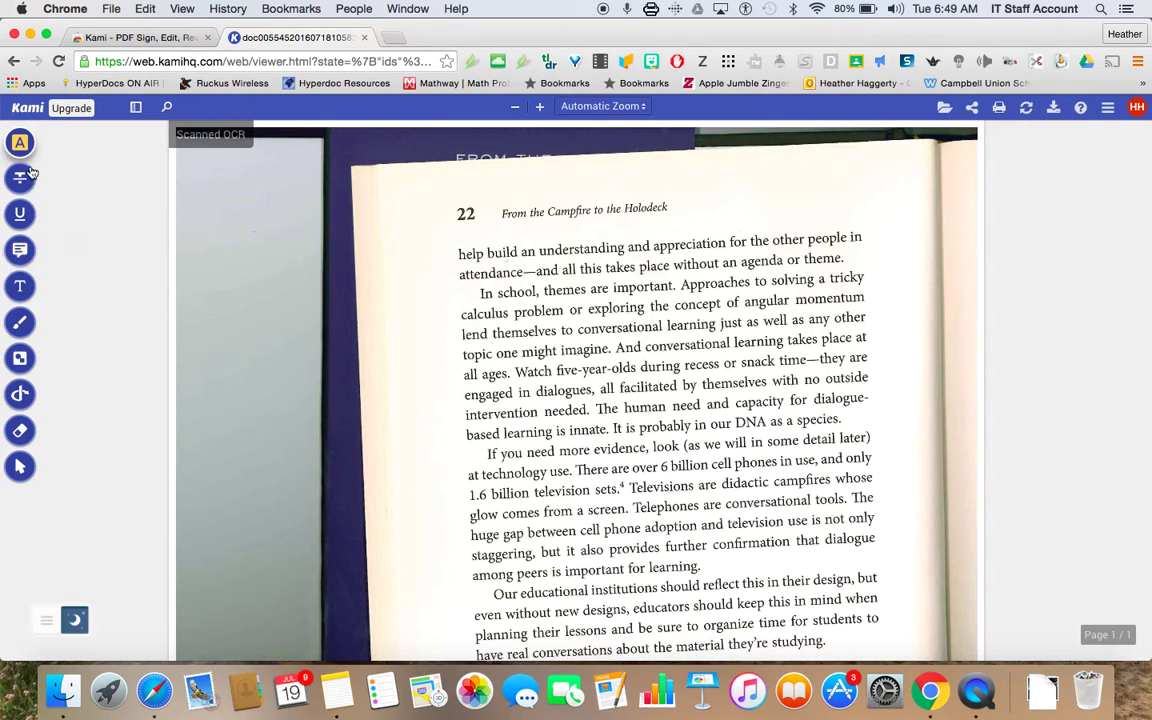
{"action": "mouse_move", "coordinate": [20, 142]}
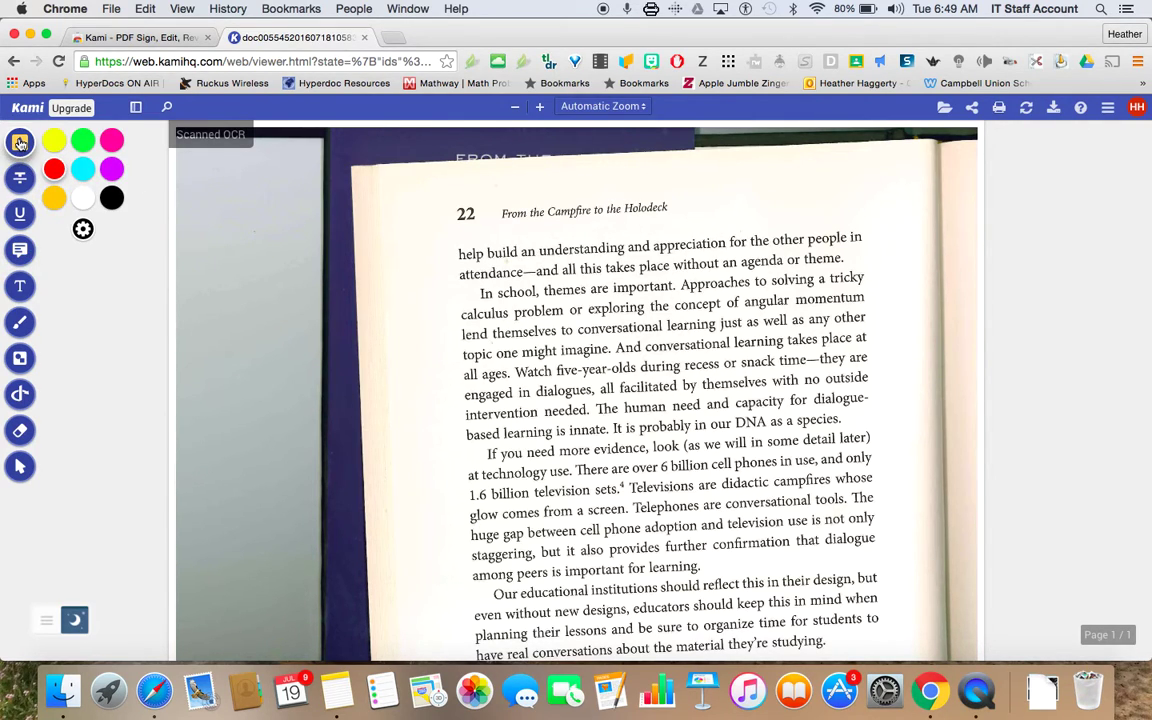
- Highlight 'build' in yellow and 'important' in cyan
{"action": "left_click", "coordinate": [54, 142]}
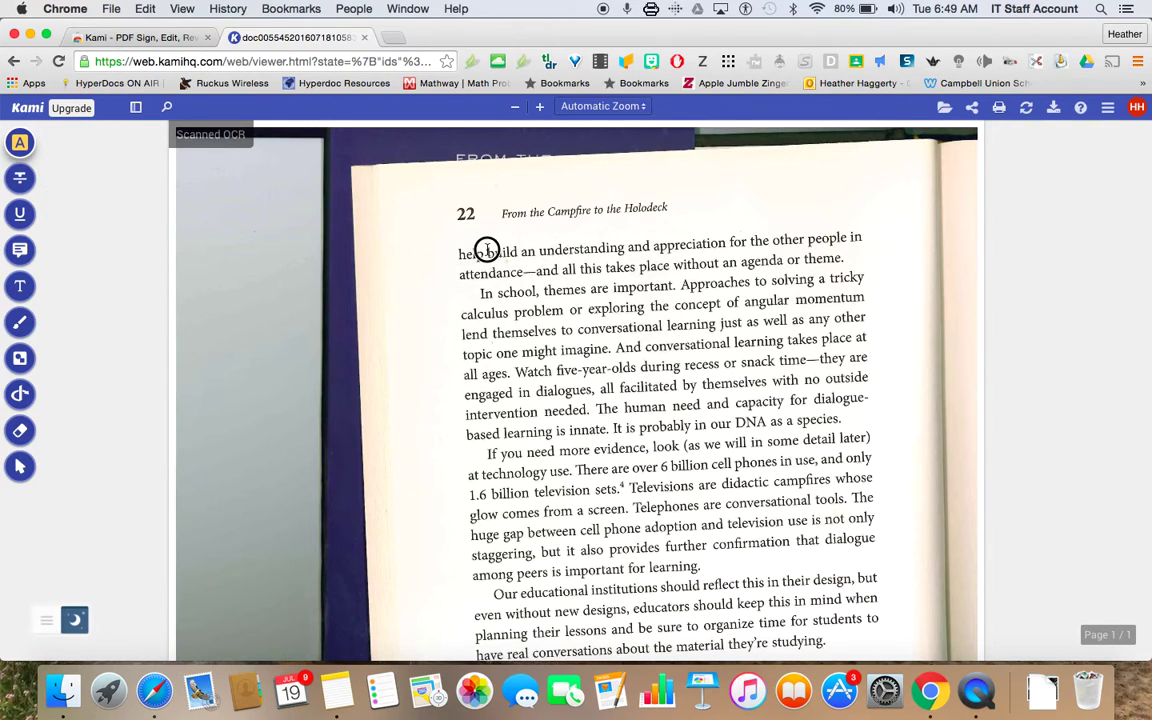
{"action": "left_click_drag", "start_coordinate": [488, 251], "coordinate": [519, 255]}
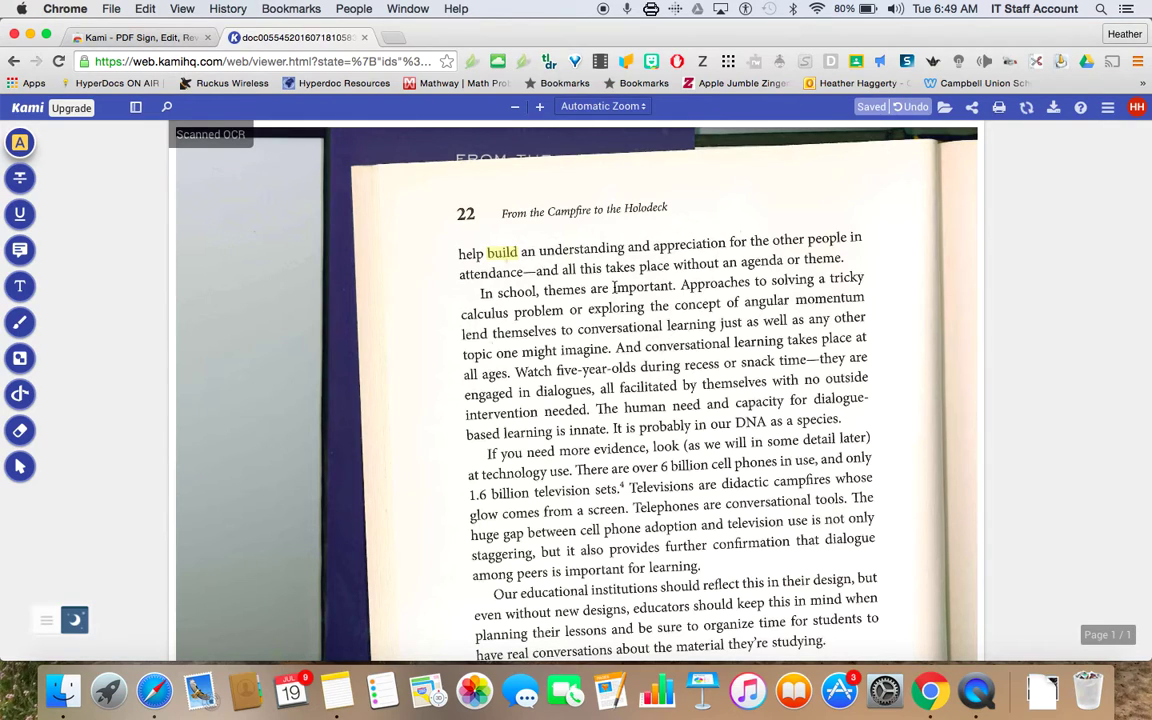
{"action": "left_click_drag", "start_coordinate": [613, 287], "coordinate": [676, 288]}
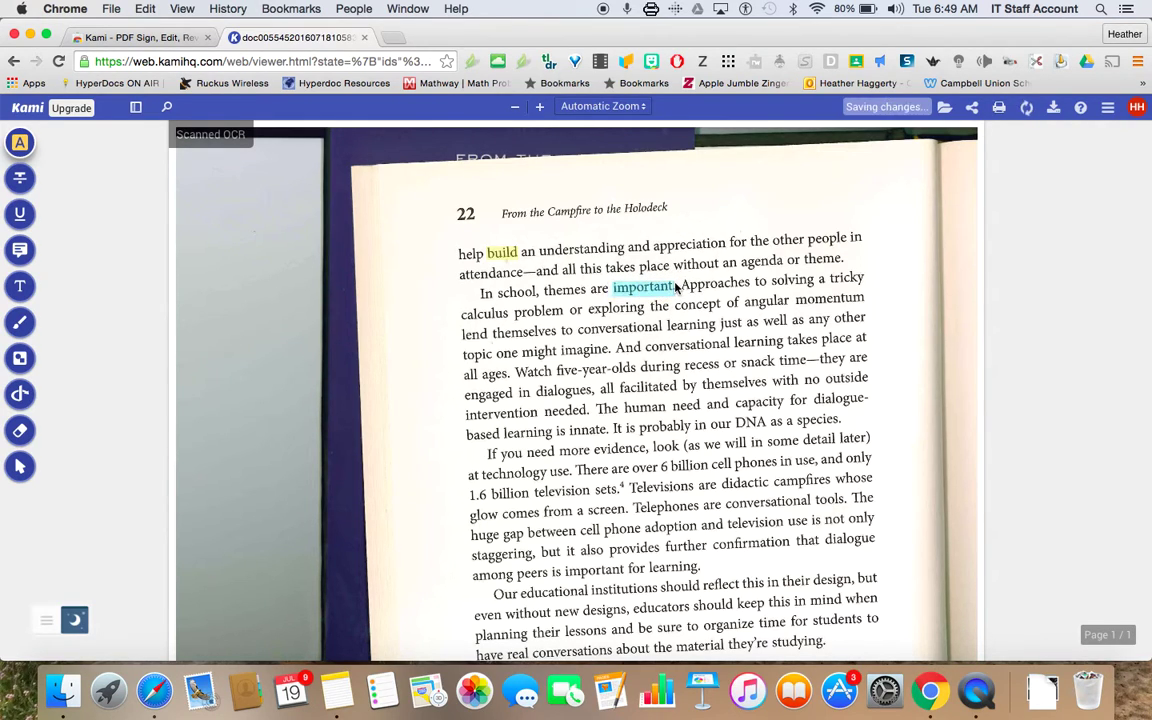
- Strike through 'might imagine' in purple
{"action": "left_click", "coordinate": [20, 179]}
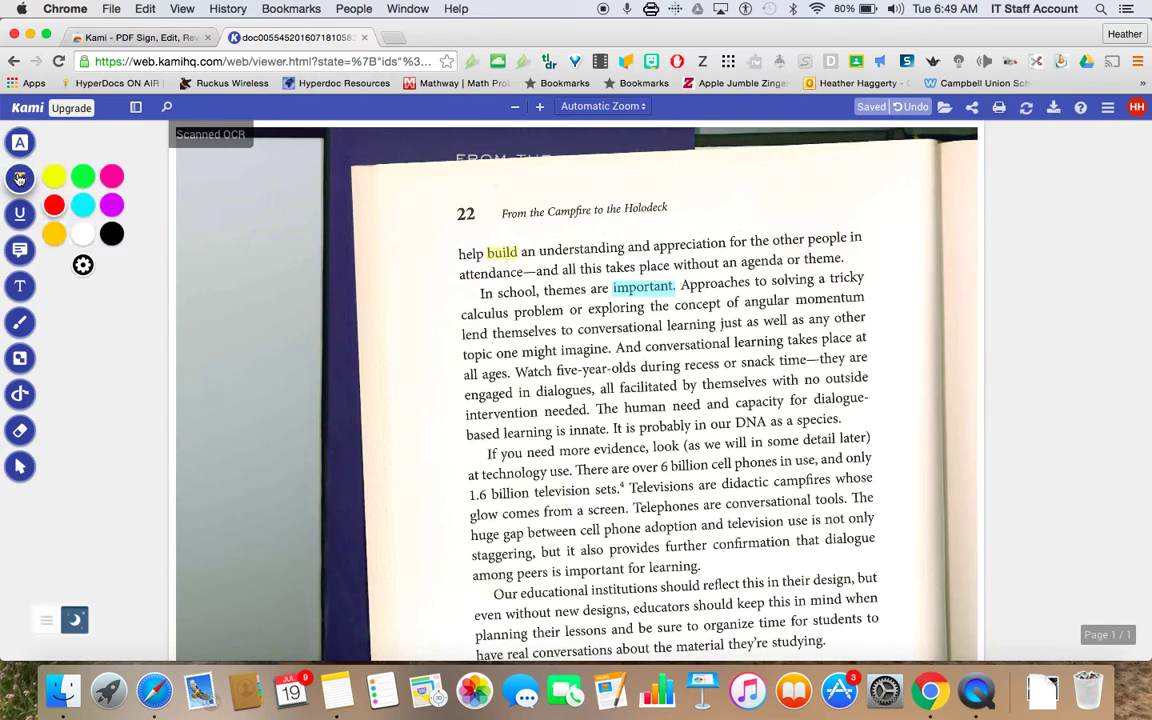
{"action": "left_click", "coordinate": [111, 207]}
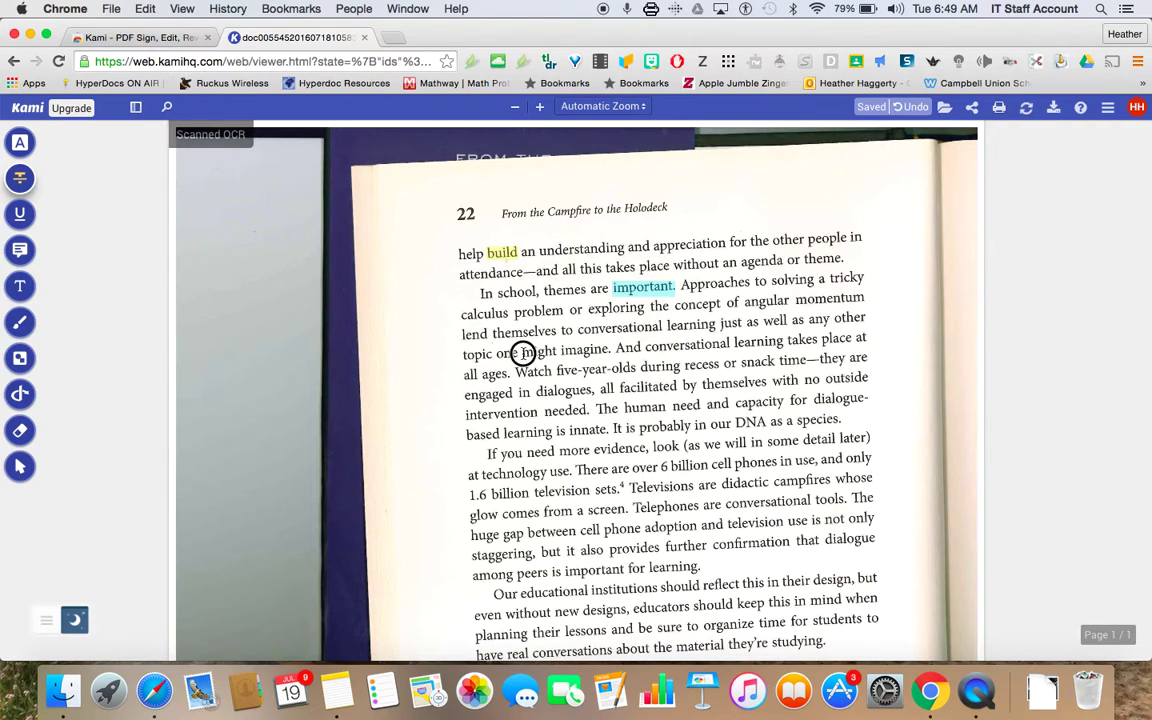
{"action": "left_click_drag", "start_coordinate": [523, 354], "coordinate": [609, 351]}
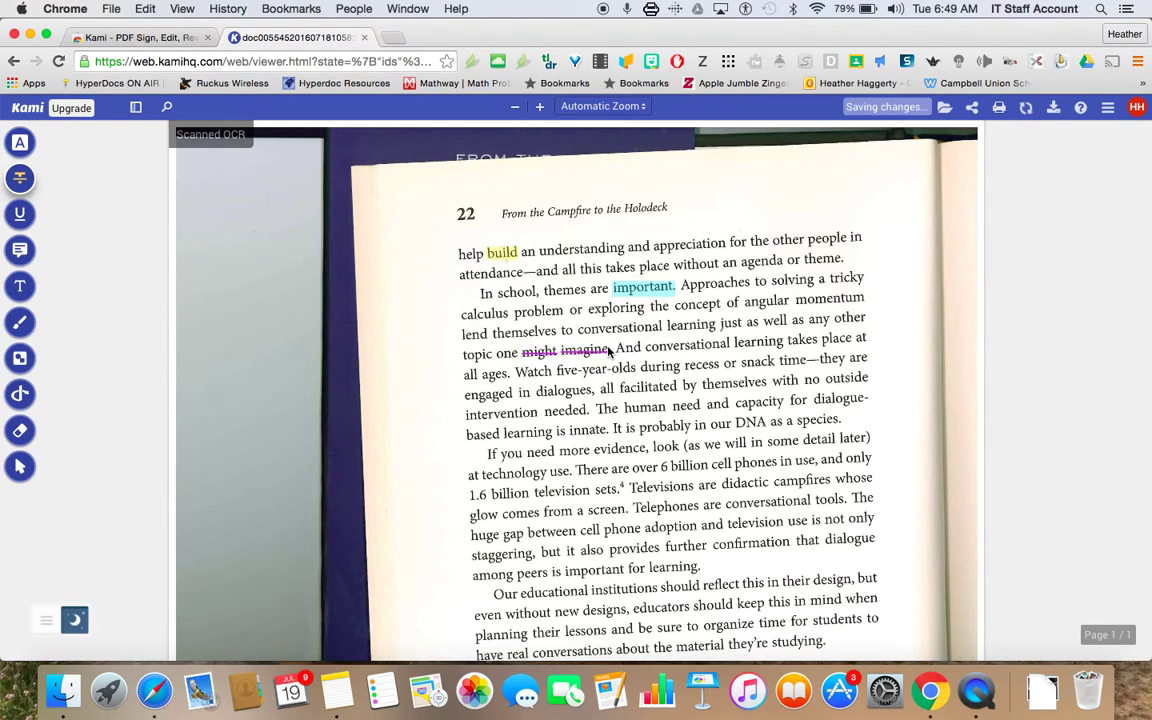
- Add the margin note 'I need to think about this', narrowed so it wraps into a column
{"action": "left_click", "coordinate": [20, 288]}
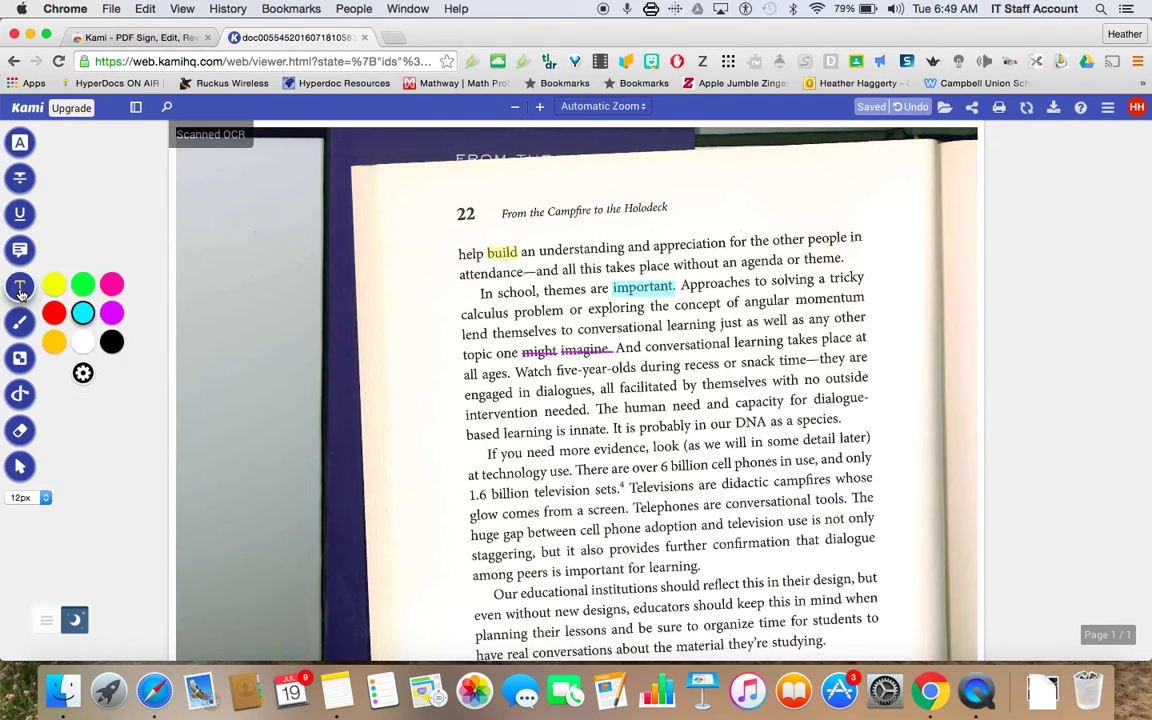
{"action": "left_click", "coordinate": [394, 345]}
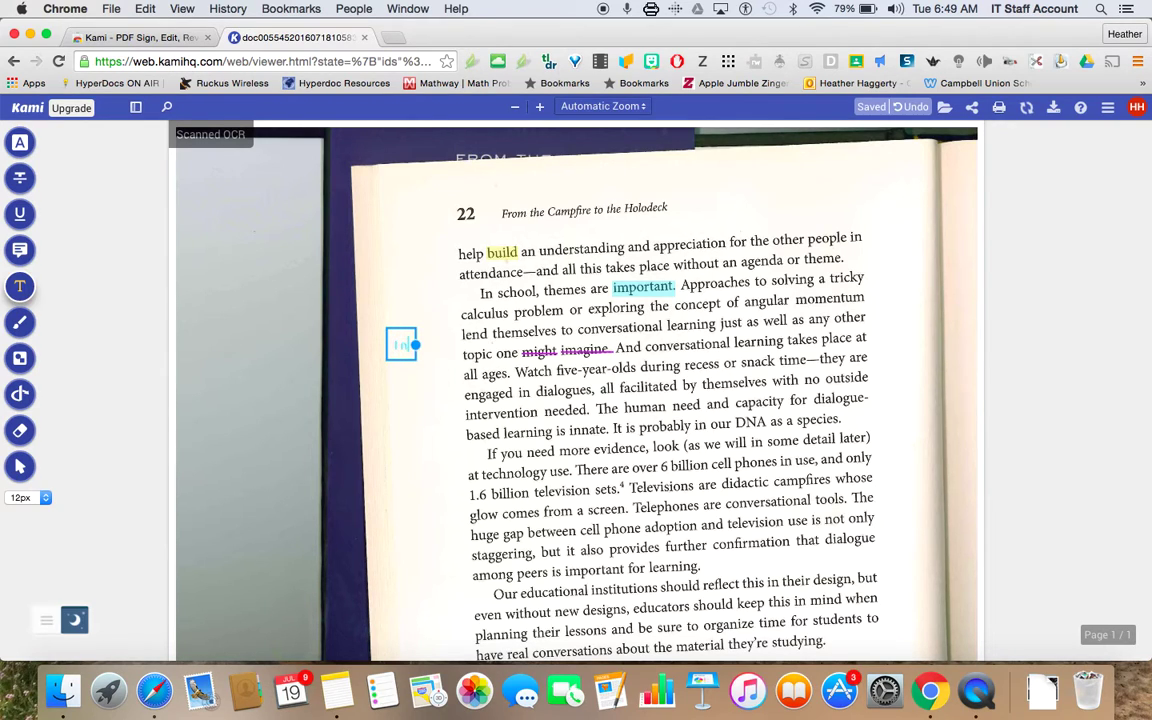
{"action": "type", "text": "I need to thin"}
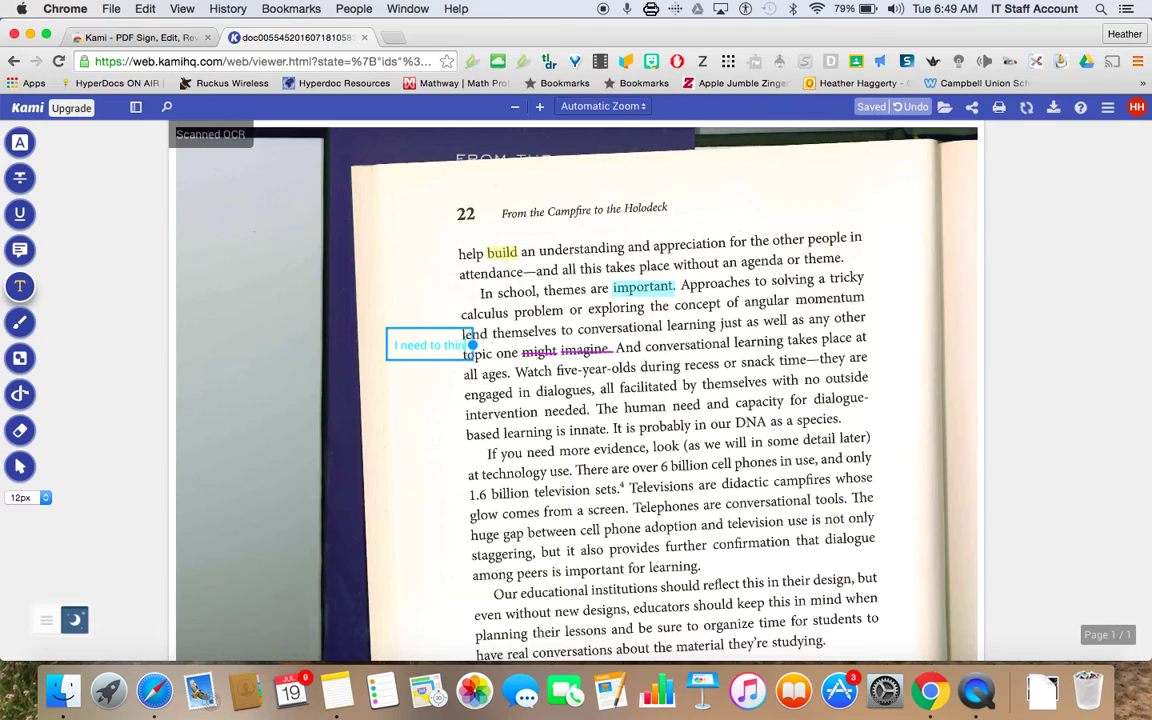
{"action": "type", "text": "k about this"}
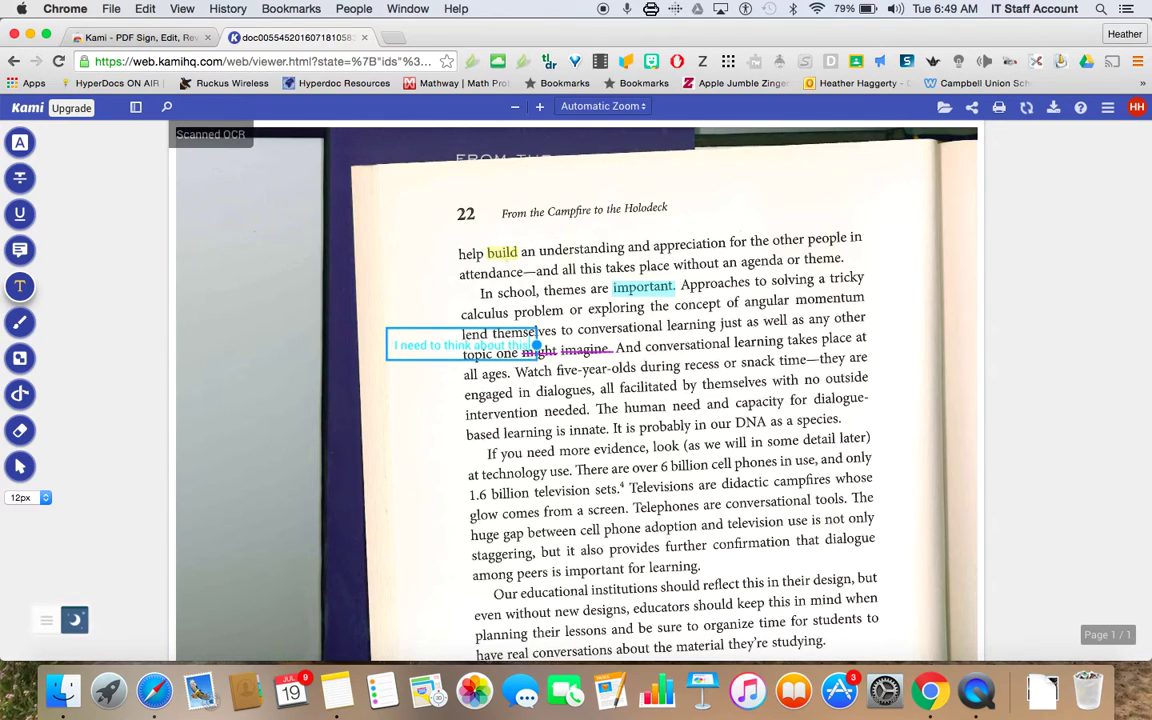
{"action": "key", "text": "Return"}
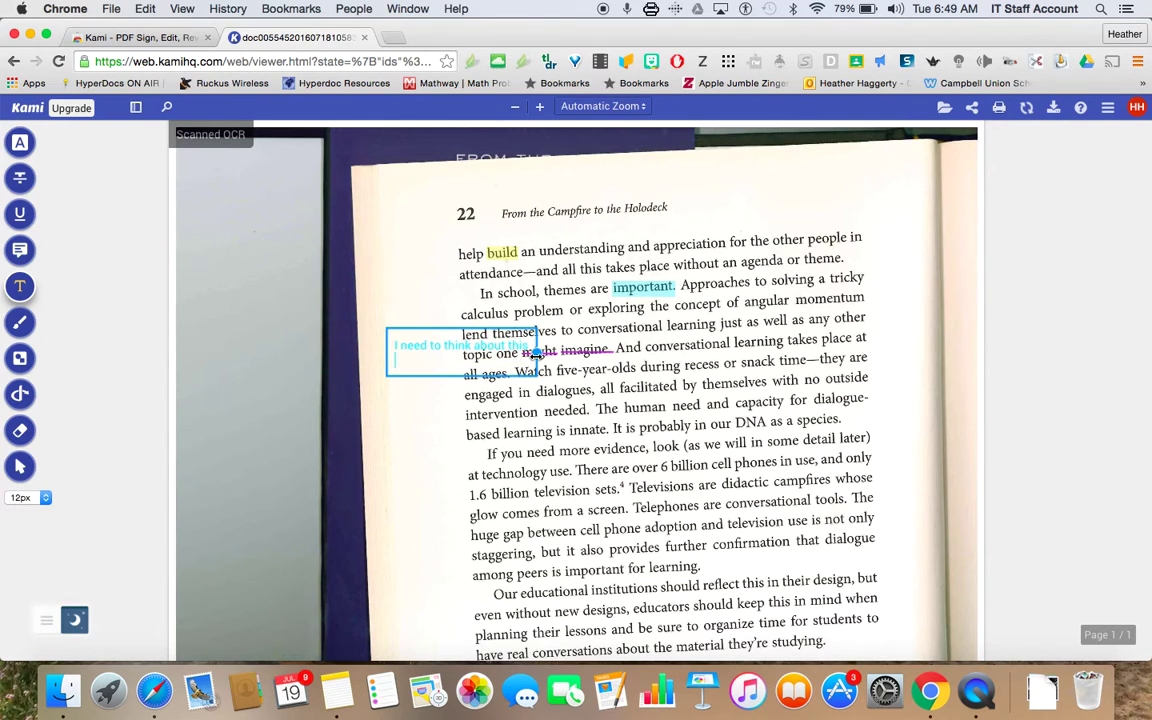
{"action": "left_click_drag", "start_coordinate": [537, 352], "coordinate": [437, 436]}
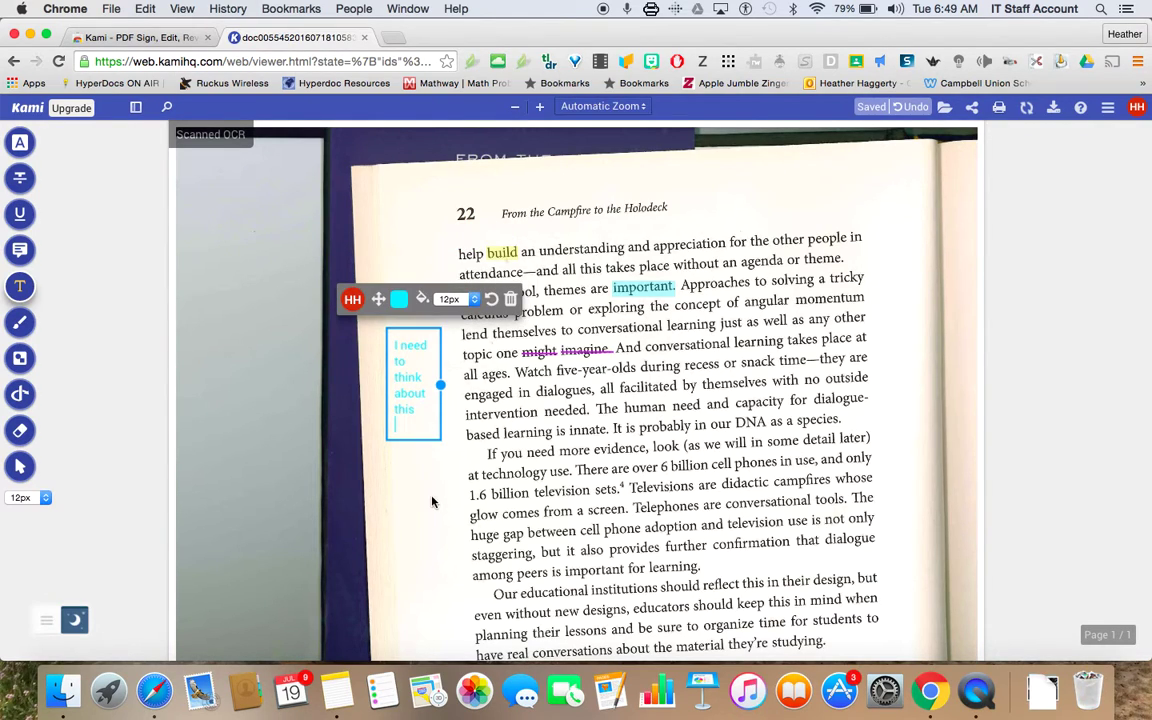
{"action": "left_click", "coordinate": [390, 452]}
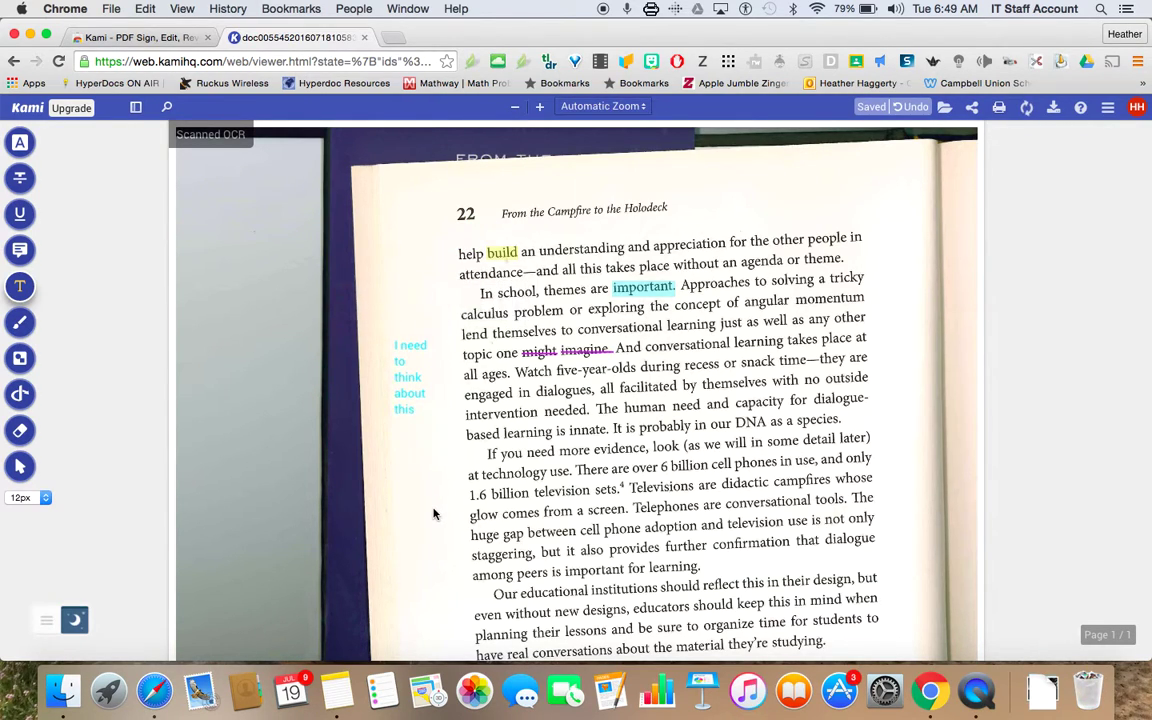
{"action": "left_click", "coordinate": [22, 321]}
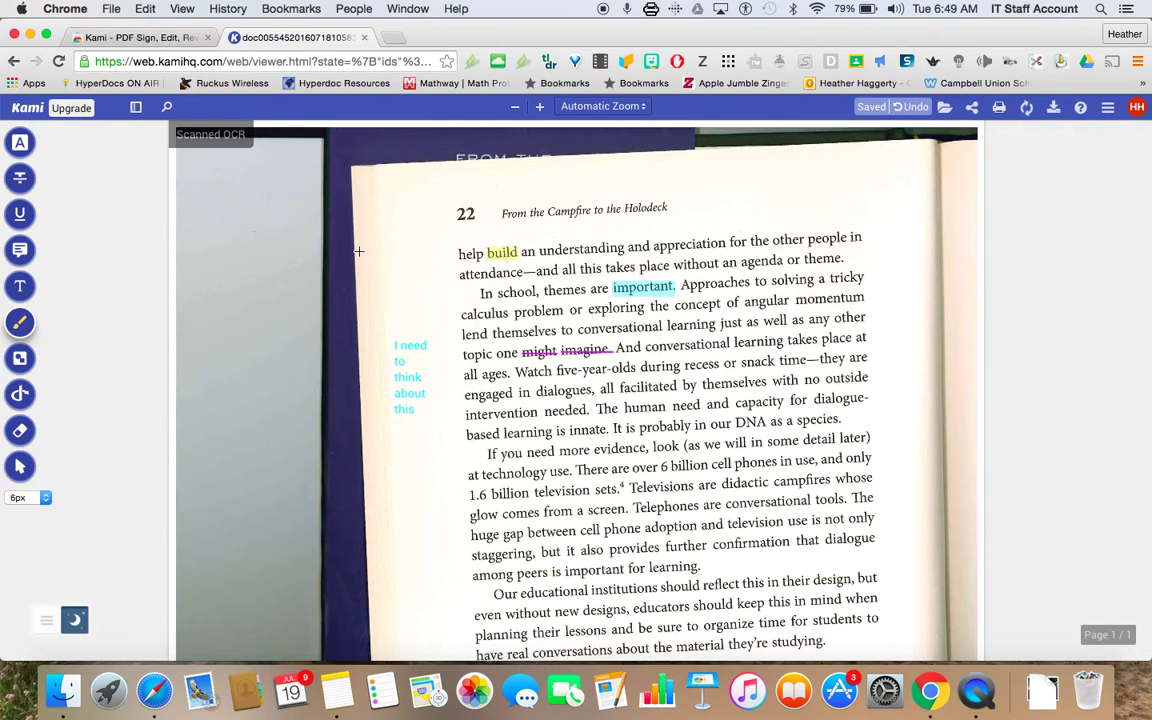
- Draw a magenta freehand mark in the margin beside page number 22
{"action": "mouse_move", "coordinate": [380, 250]}
{"action": "left_mouse_down"}
{"action": "mouse_move", "coordinate": [398, 239]}
{"action": "mouse_move", "coordinate": [415, 267]}
{"action": "left_mouse_up"}
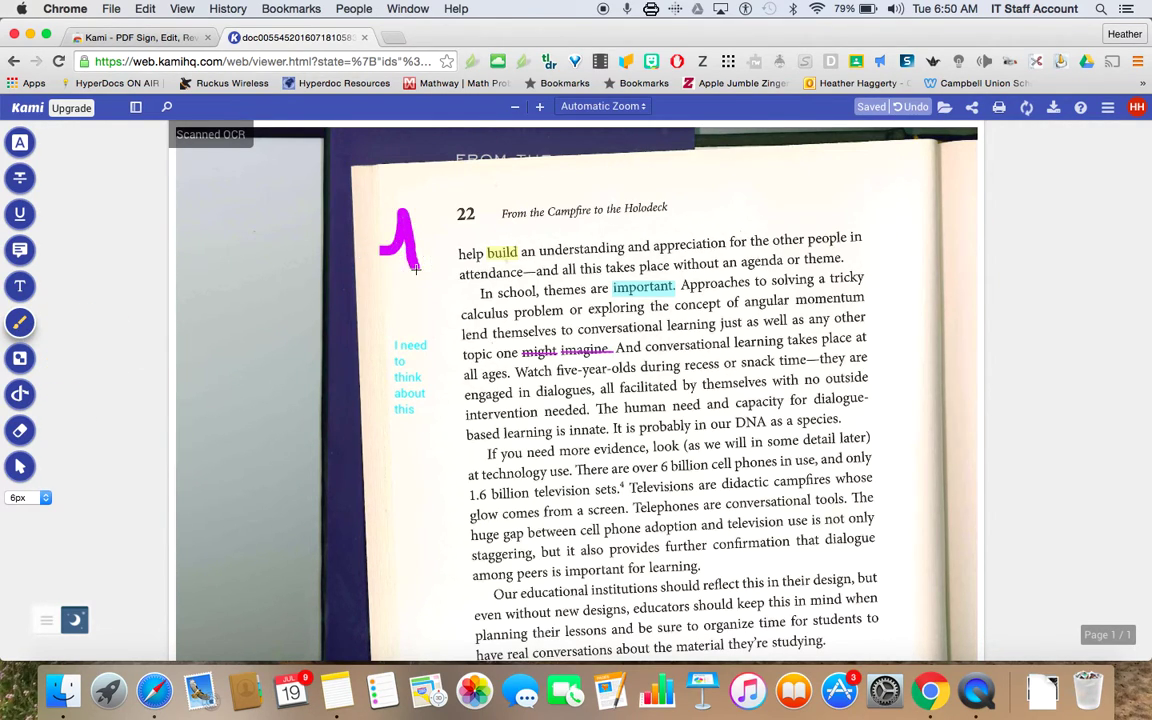
{"action": "mouse_move", "coordinate": [419, 205]}
{"action": "left_mouse_down"}
{"action": "mouse_move", "coordinate": [412, 248]}
{"action": "mouse_move", "coordinate": [397, 248]}
{"action": "mouse_move", "coordinate": [425, 250]}
{"action": "left_mouse_up"}
{"action": "left_click", "coordinate": [397, 248]}
{"action": "left_click", "coordinate": [425, 250]}
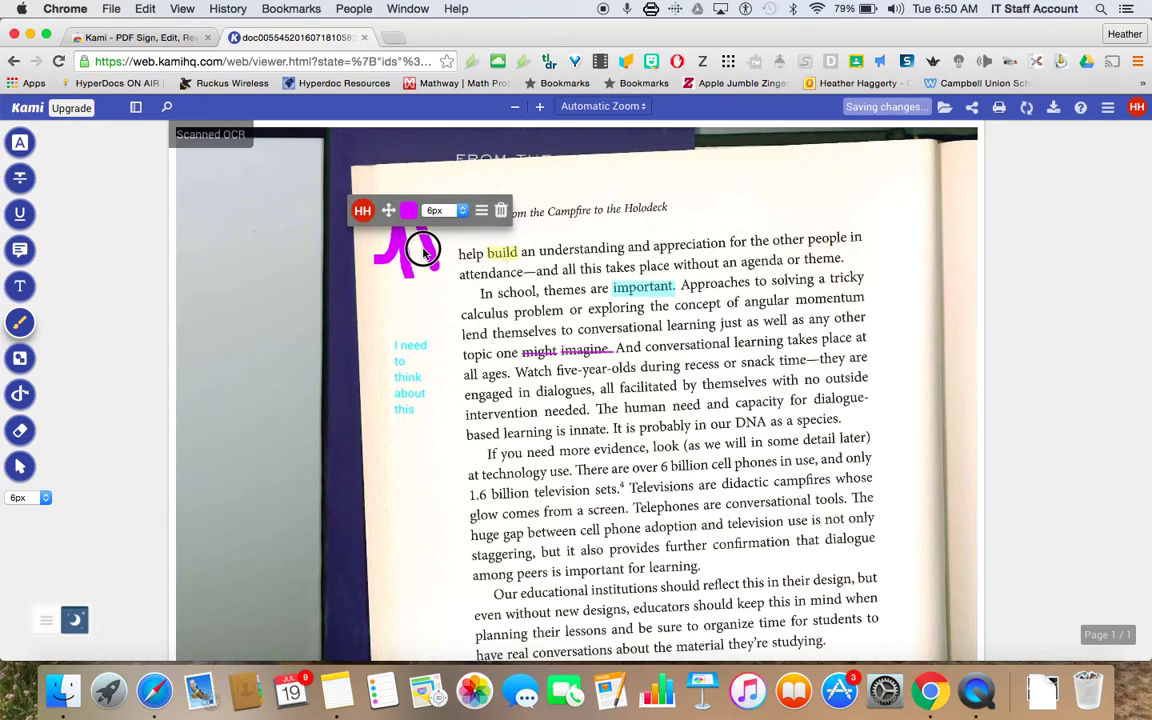
{"action": "left_click", "coordinate": [790, 187]}
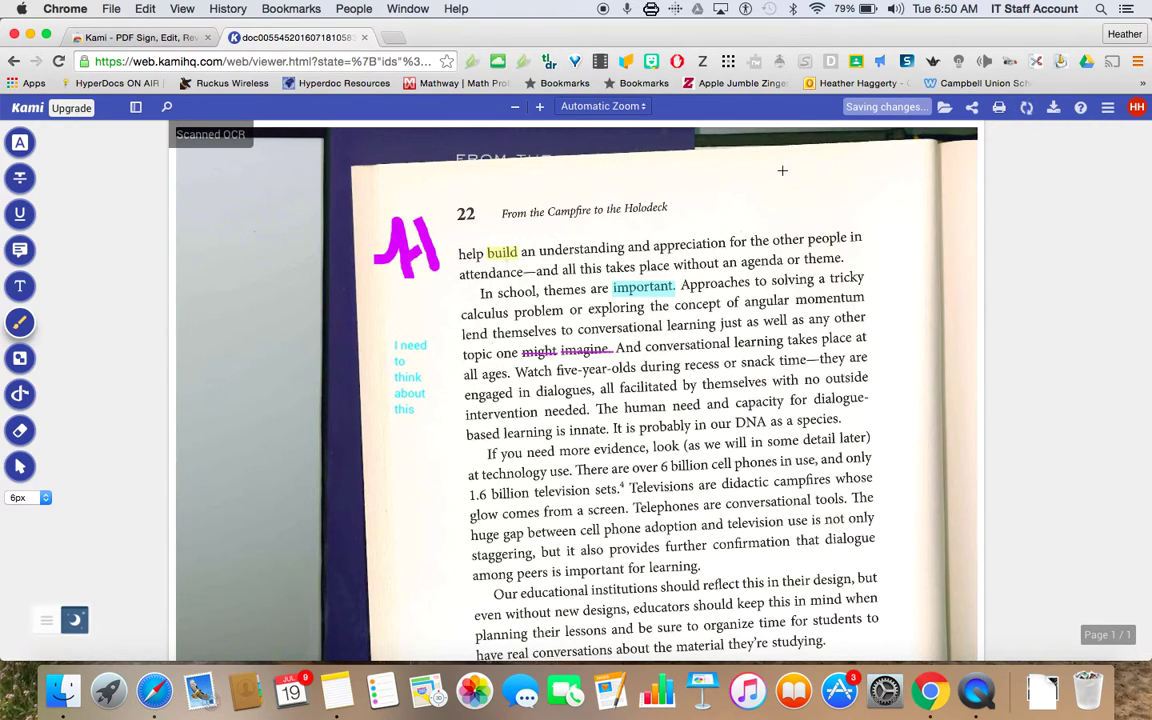
- Draw a magenta smiley face with two eyes and a mouth at the top right
{"action": "left_click_drag", "start_coordinate": [770, 158], "coordinate": [772, 172]}
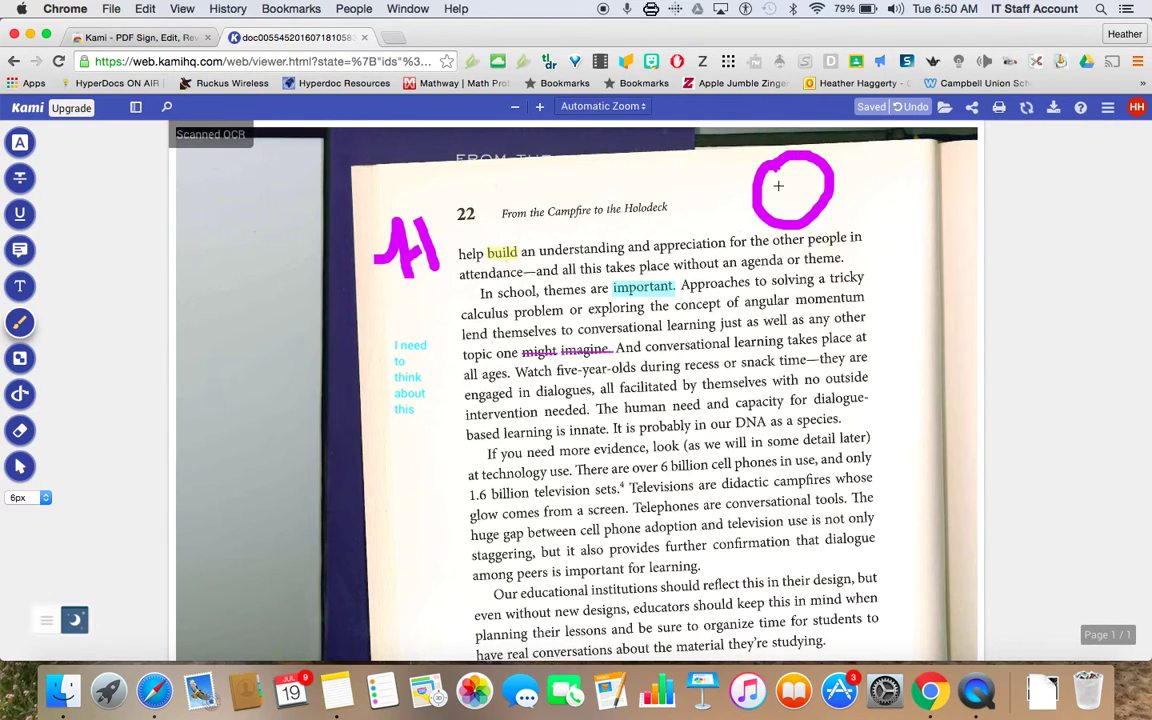
{"action": "left_click", "coordinate": [779, 184]}
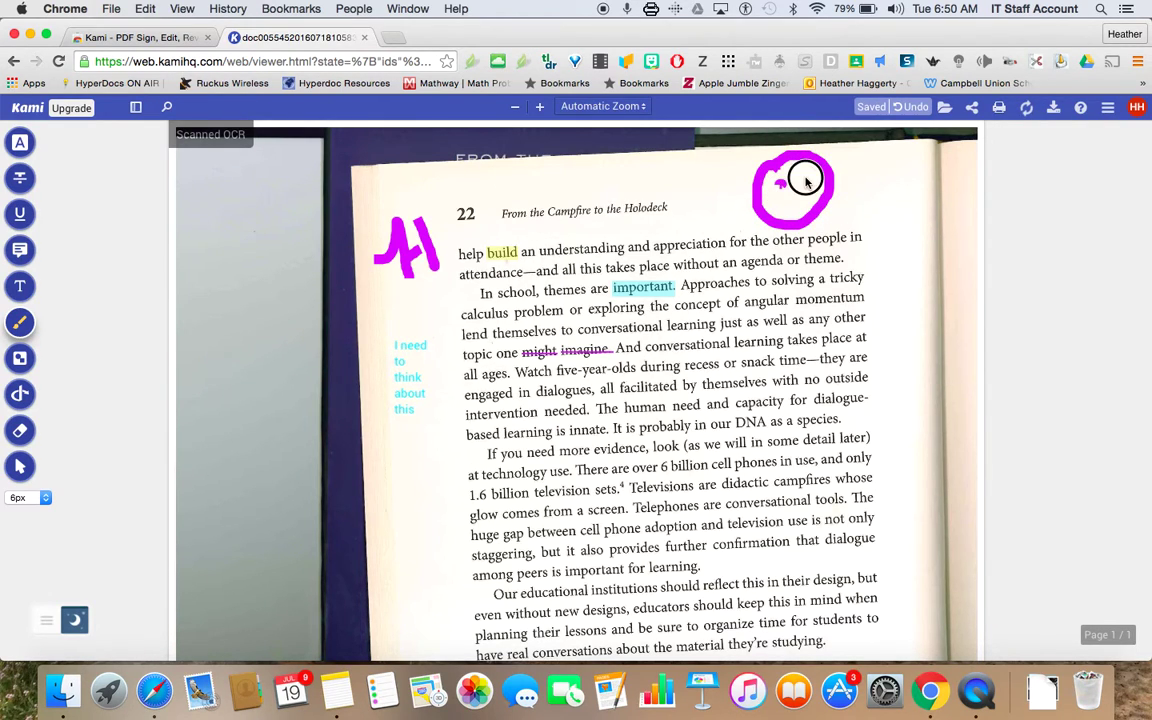
{"action": "left_click", "coordinate": [808, 176]}
{"action": "left_click_drag", "start_coordinate": [790, 198], "coordinate": [804, 193]}
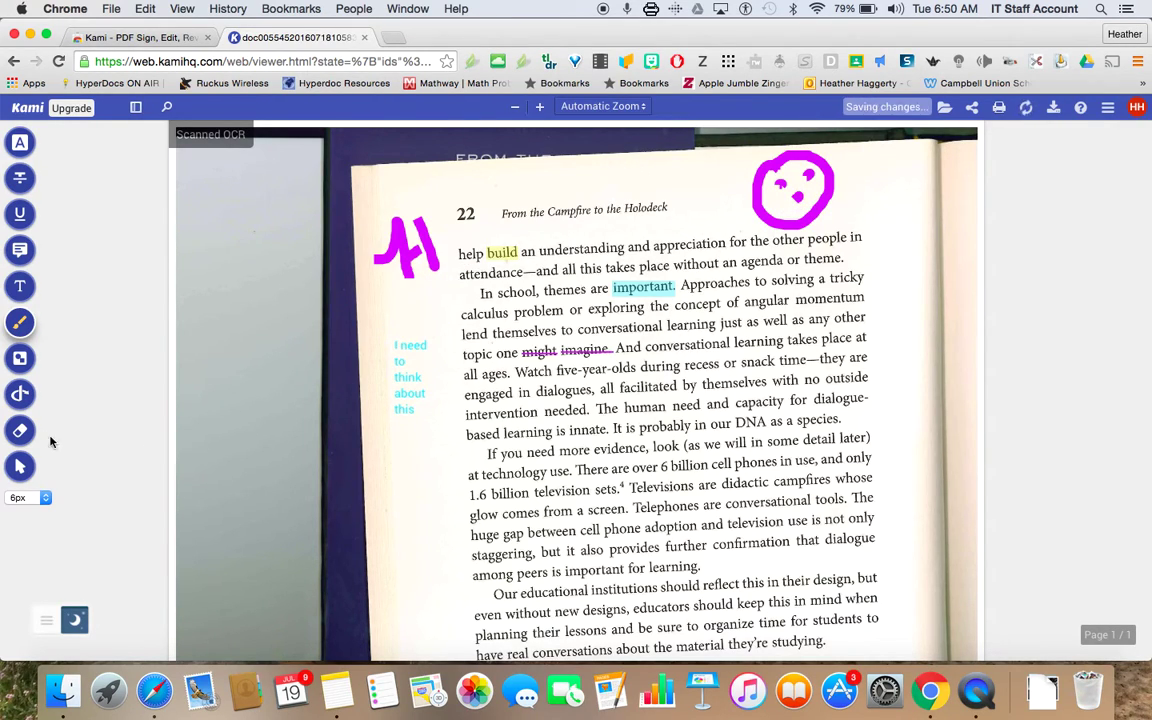
- Erase the magenta mark beside 22 and the smiley face
{"action": "left_click", "coordinate": [20, 430]}
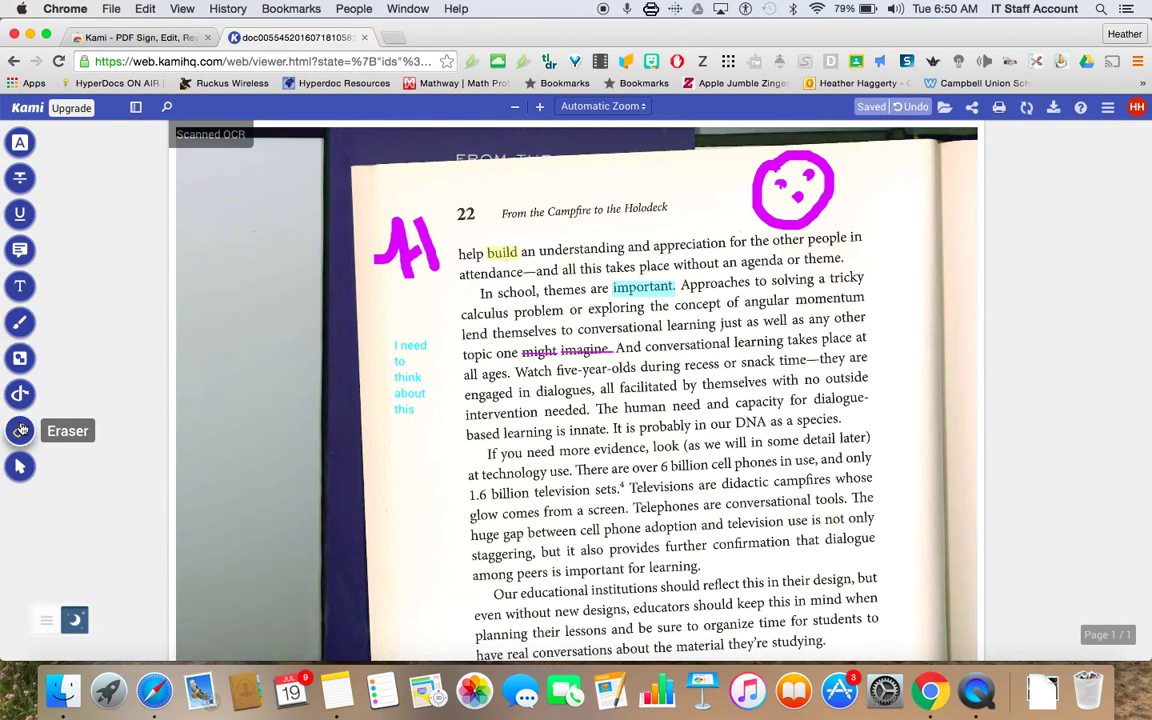
{"action": "left_click_drag", "start_coordinate": [397, 238], "coordinate": [425, 228]}
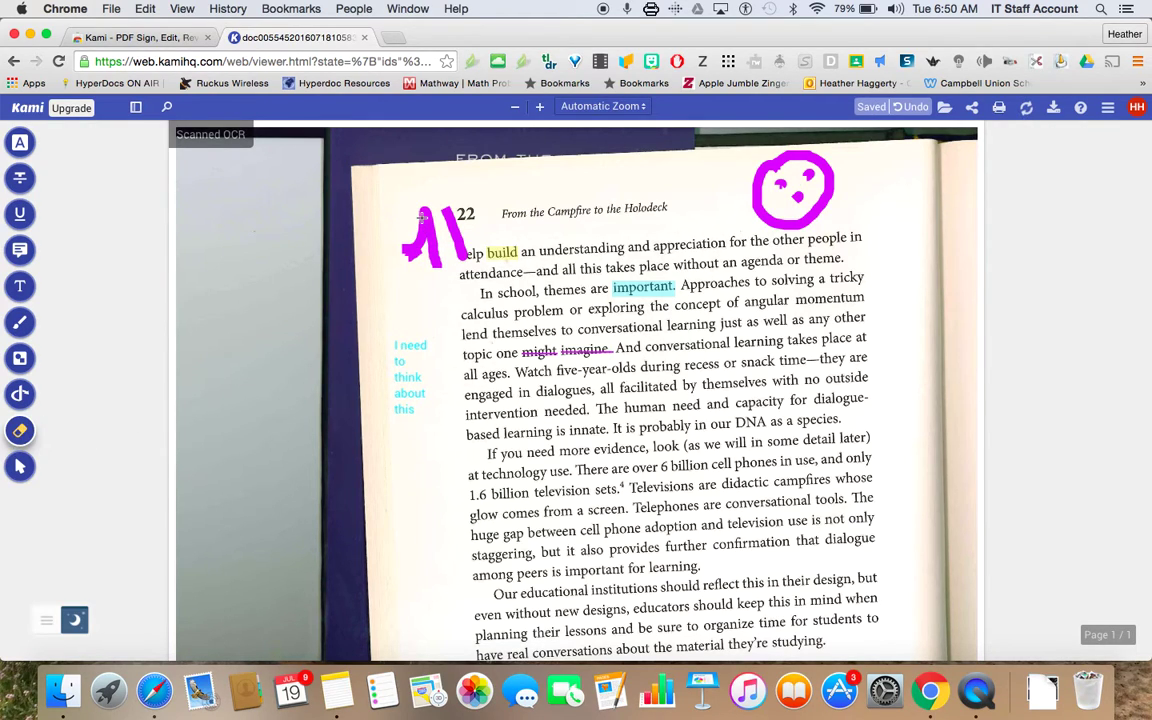
{"action": "left_click_drag", "start_coordinate": [380, 196], "coordinate": [406, 267]}
{"action": "mouse_move", "coordinate": [759, 188]}
{"action": "left_mouse_down"}
{"action": "mouse_move", "coordinate": [810, 149]}
{"action": "mouse_move", "coordinate": [795, 185]}
{"action": "left_mouse_up"}
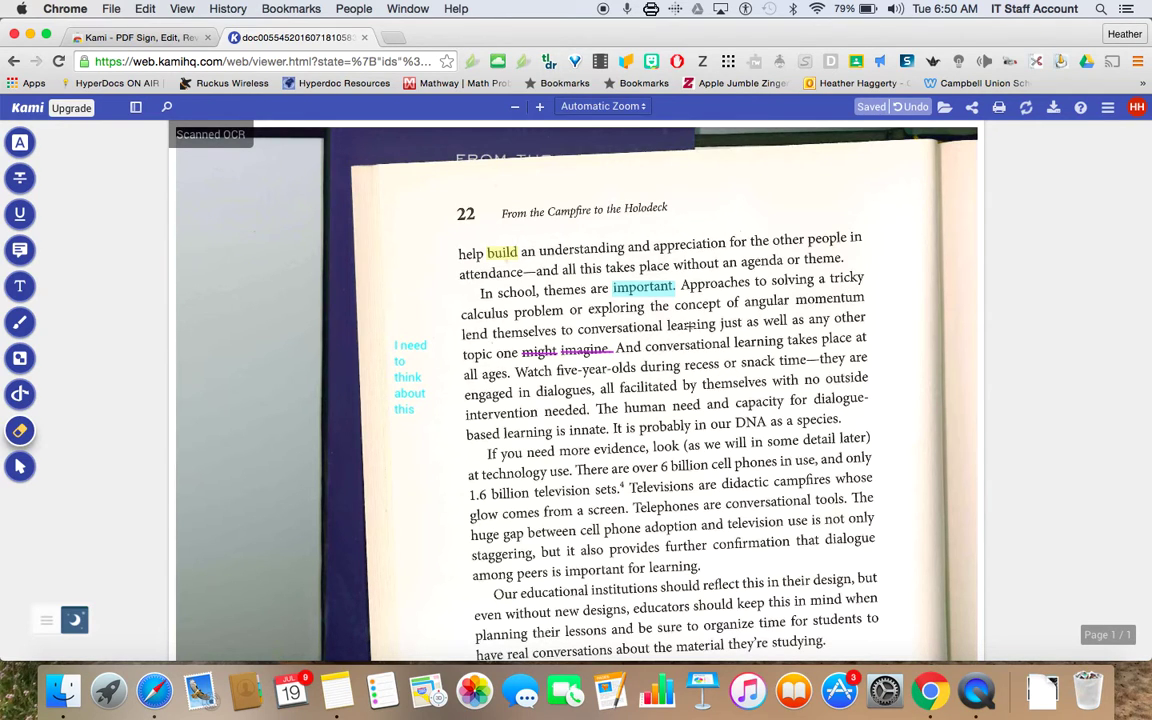
- Export the page to Google Drive as a PDF with annotations
{"action": "left_click", "coordinate": [1054, 108]}
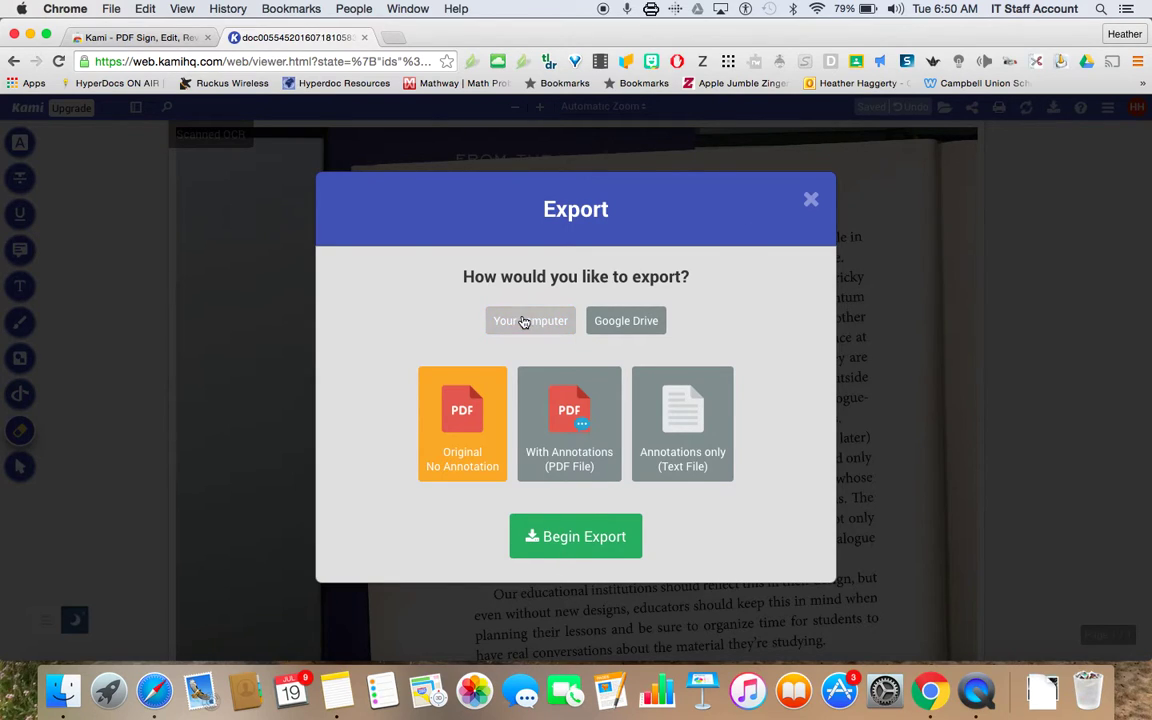
{"action": "left_click", "coordinate": [630, 322]}
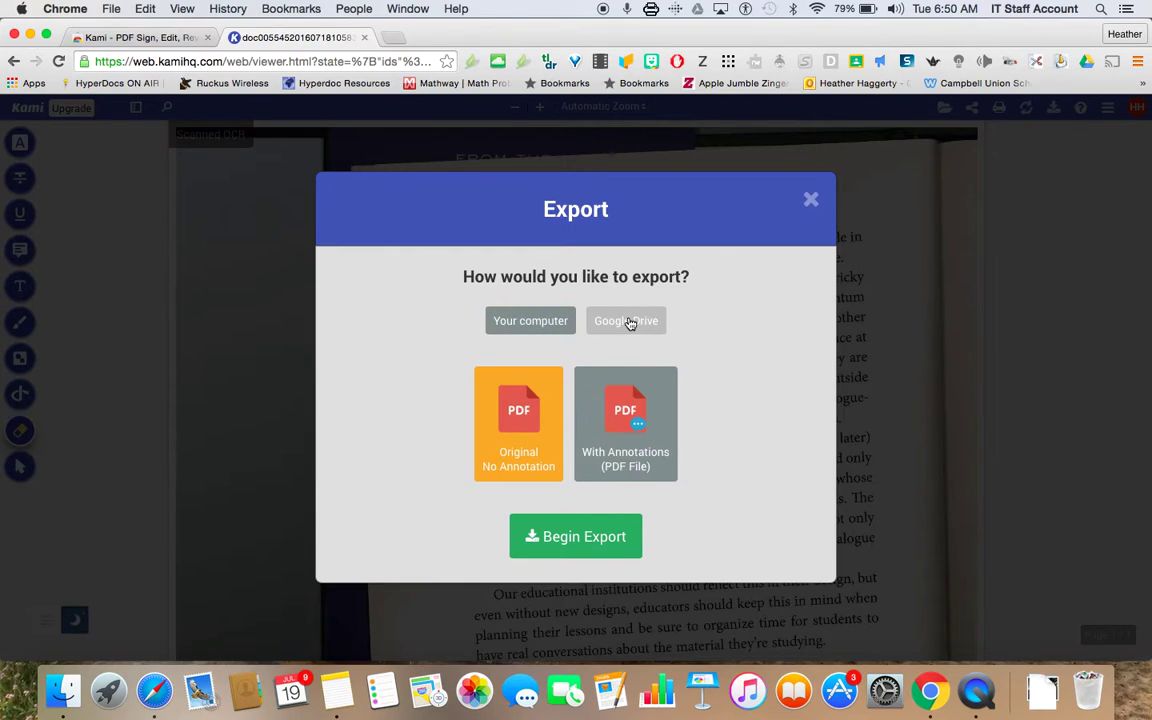
{"action": "left_click", "coordinate": [523, 418]}
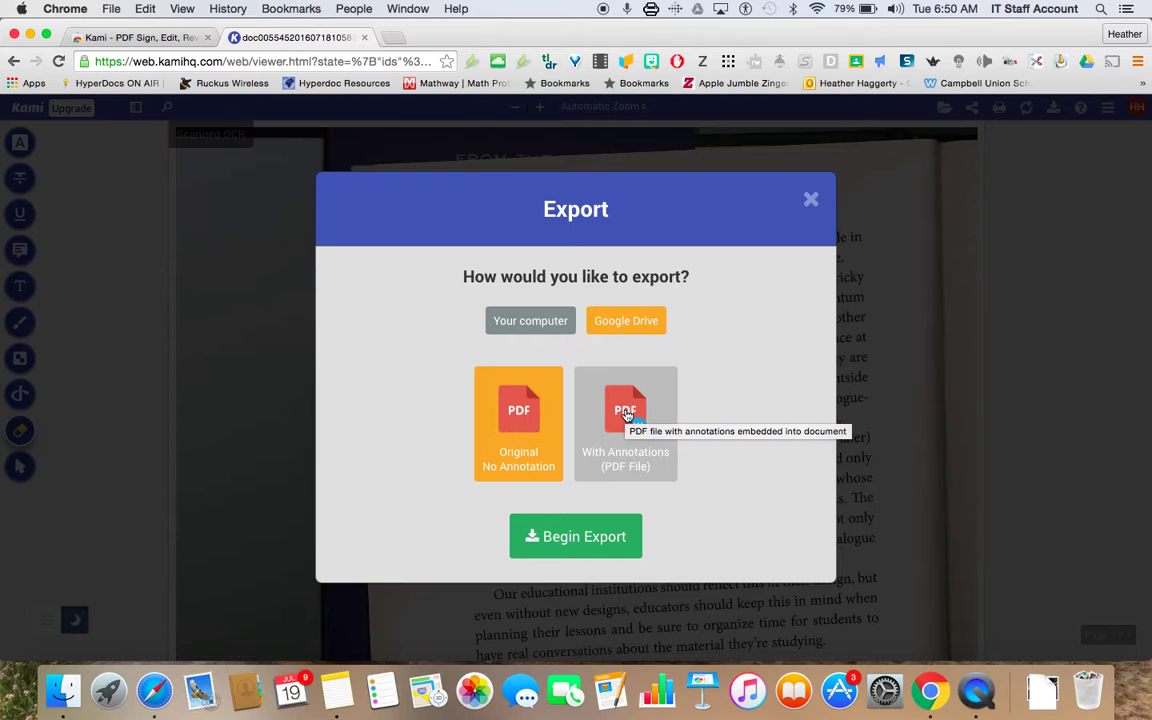
{"action": "left_click", "coordinate": [626, 414]}
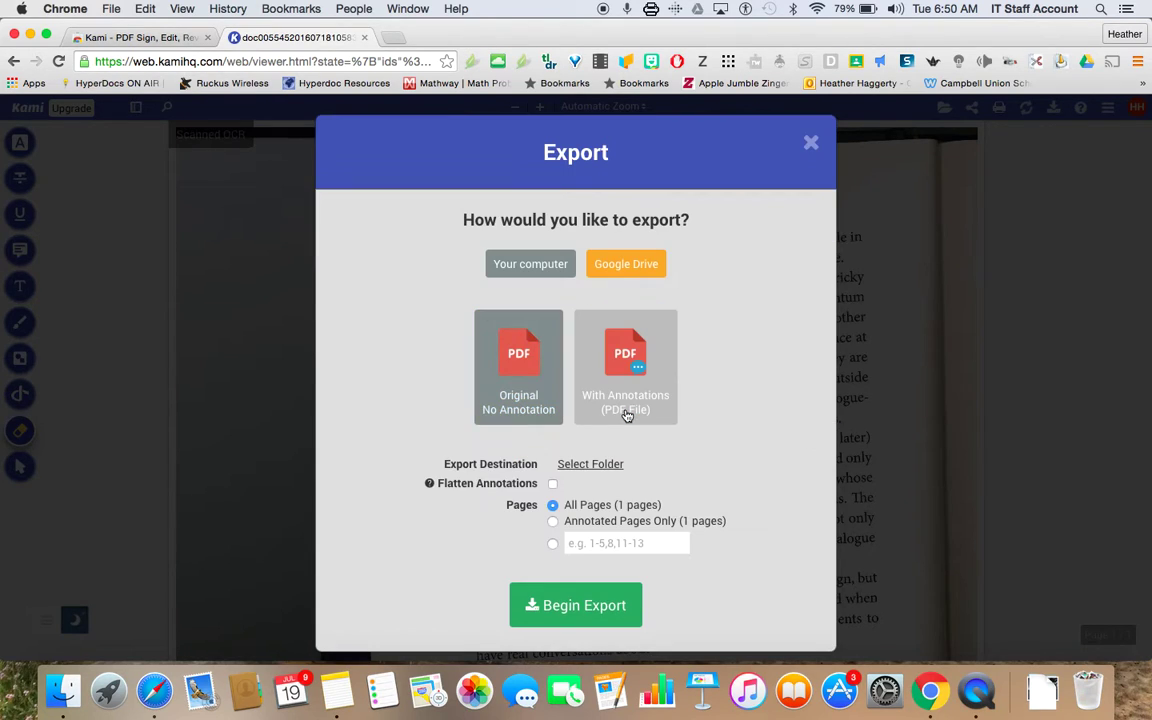
{"action": "left_click", "coordinate": [572, 606]}
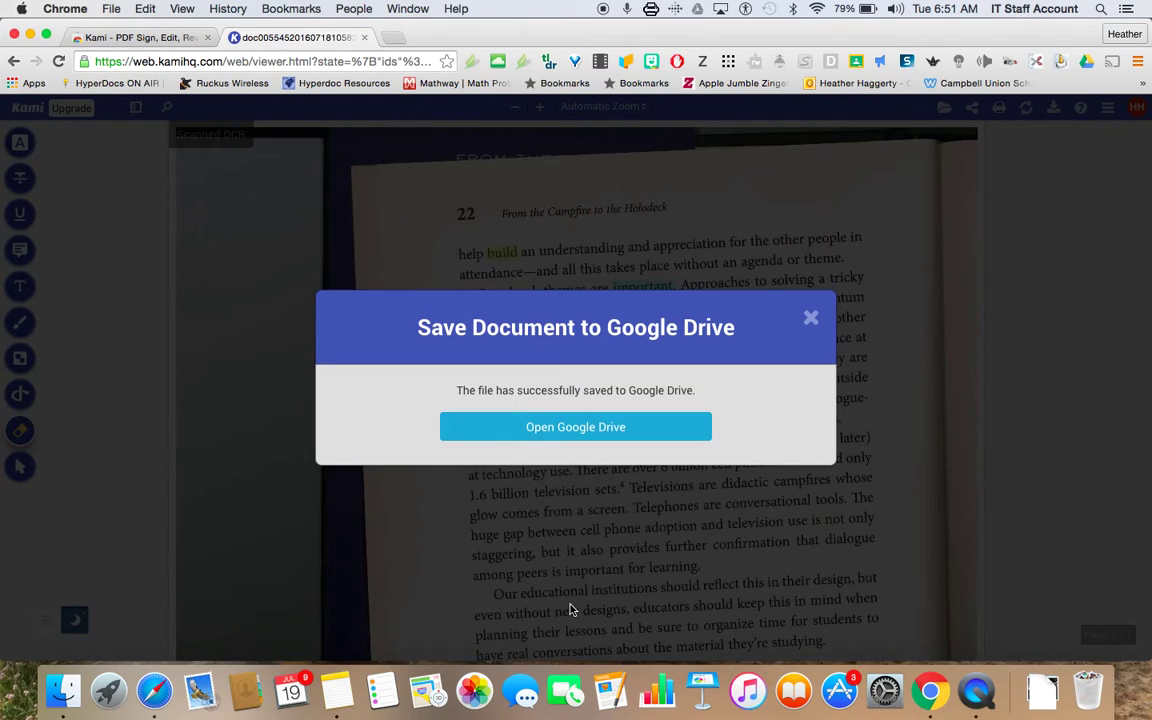
- Open the destination Google Drive folder from the export confirmation
{"action": "left_click", "coordinate": [603, 432]}
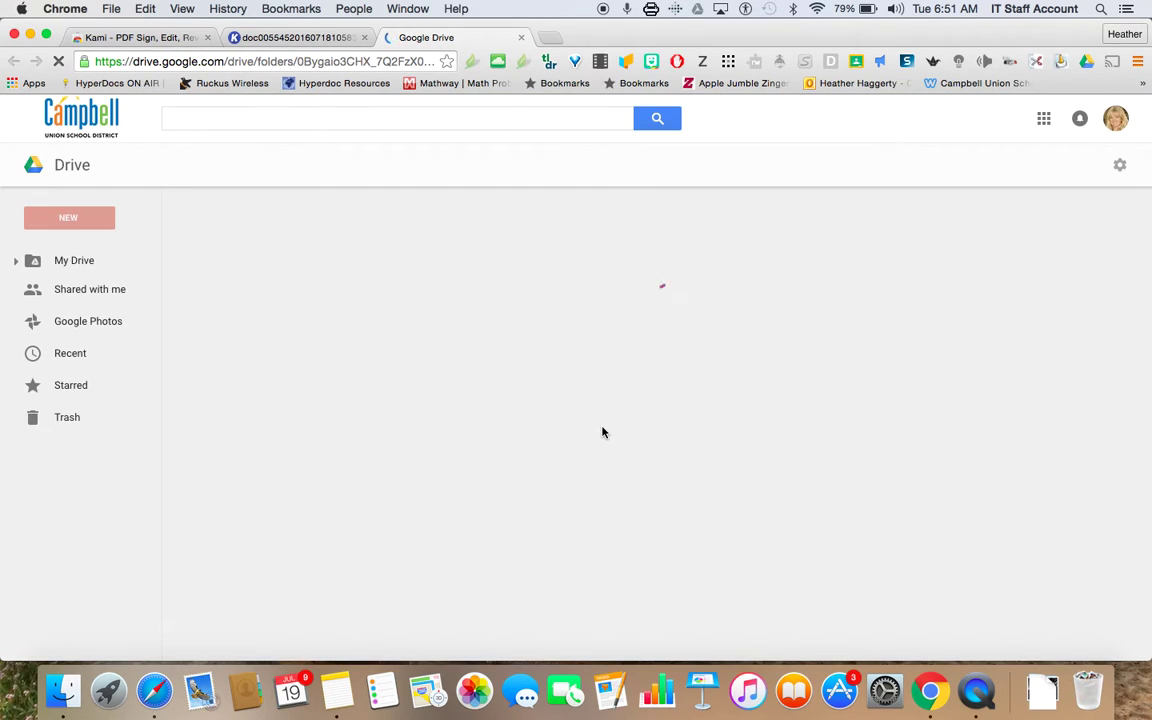